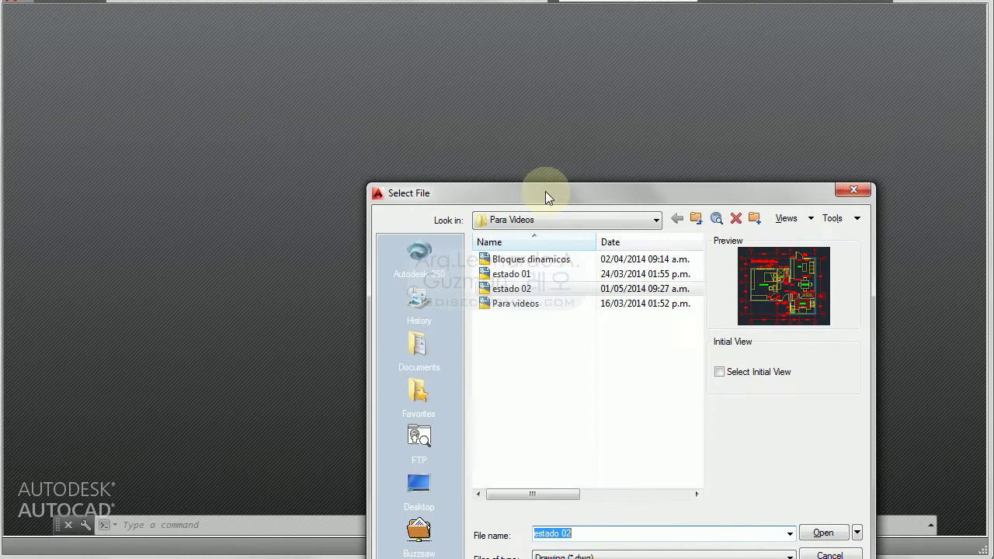
Step: Open estado 02.dwg, dismiss the Proxy Information notice and centre the floor plan
{"action": "left_click_drag", "start_coordinate": [545, 191], "coordinate": [459, 86]}
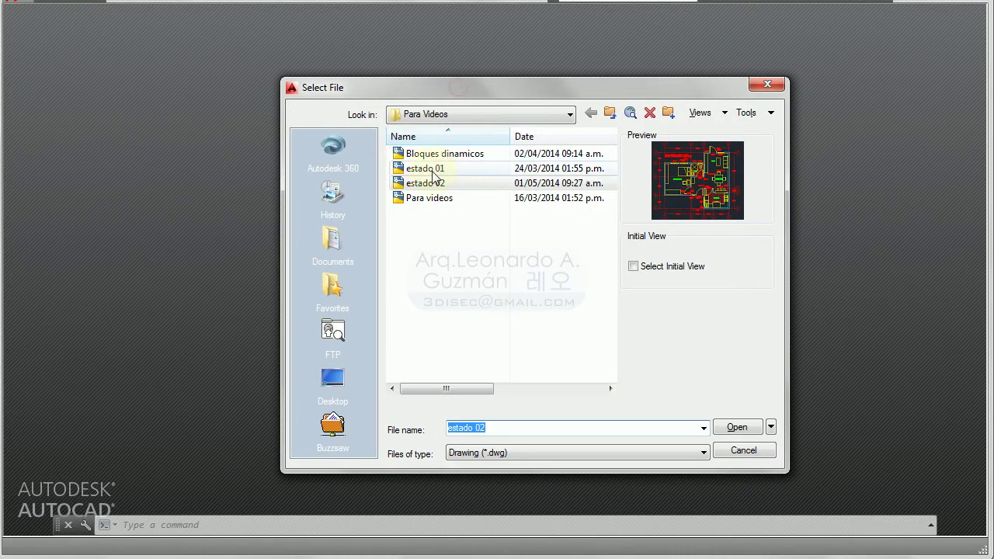
{"action": "left_click", "coordinate": [497, 185]}
{"action": "left_click", "coordinate": [717, 423]}
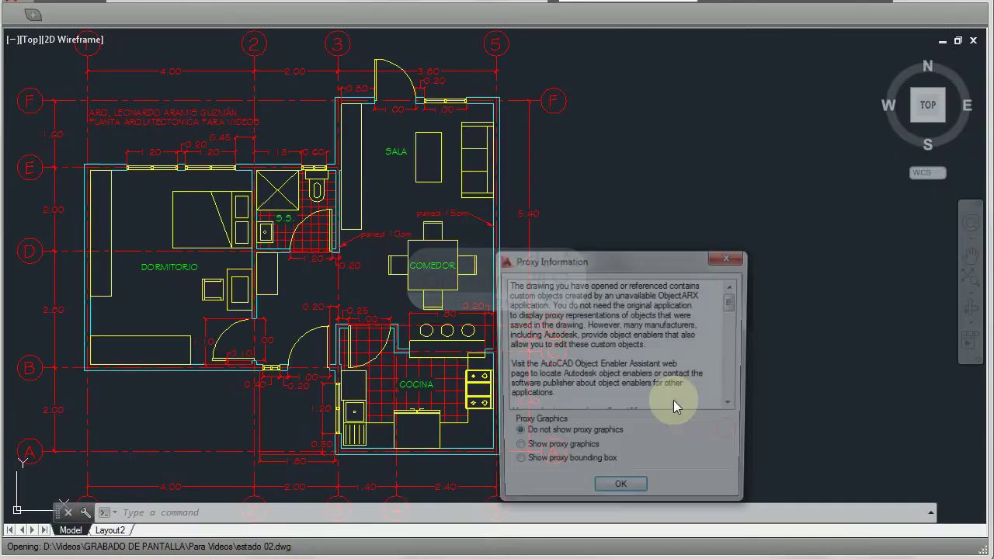
{"action": "left_click", "coordinate": [621, 495]}
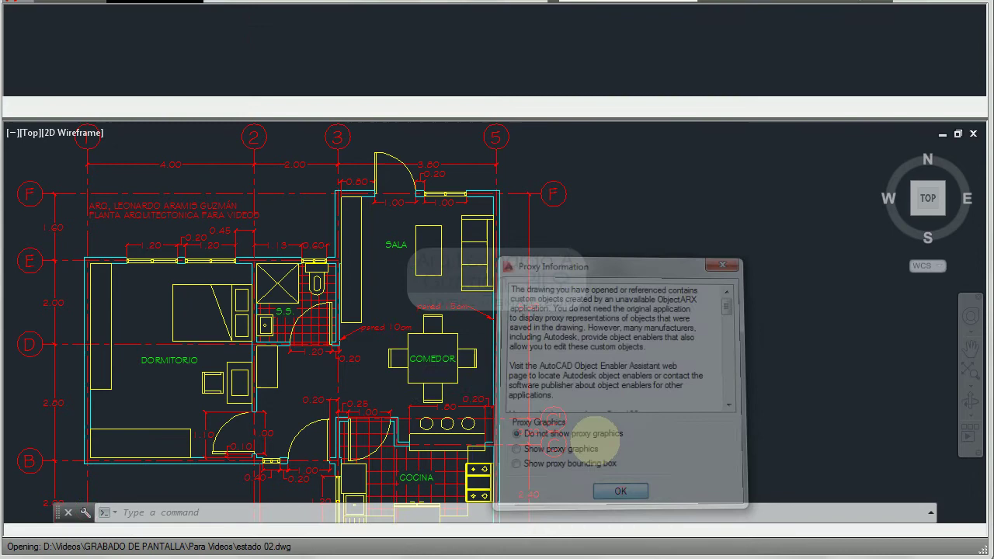
{"action": "middle_click_drag", "start_coordinate": [484, 222], "coordinate": [705, 277]}
{"action": "scroll", "coordinate": [411, 264], "scroll_direction": "down", "scroll_amount": 4}
{"action": "scroll", "coordinate": [523, 233], "scroll_direction": "up", "scroll_amount": 4}
{"action": "middle_click_drag", "start_coordinate": [461, 226], "coordinate": [570, 204]}
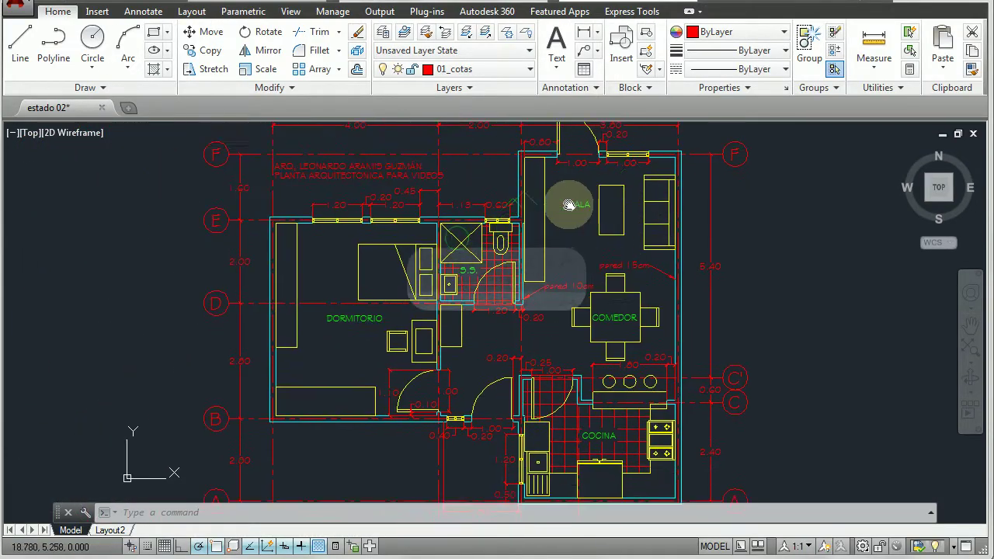
Step: Switch to the Layout2 sheet and frame the paper with its floor-plan viewport
{"action": "left_click", "coordinate": [109, 530]}
{"action": "scroll", "coordinate": [608, 150], "scroll_direction": "up", "scroll_amount": 3}
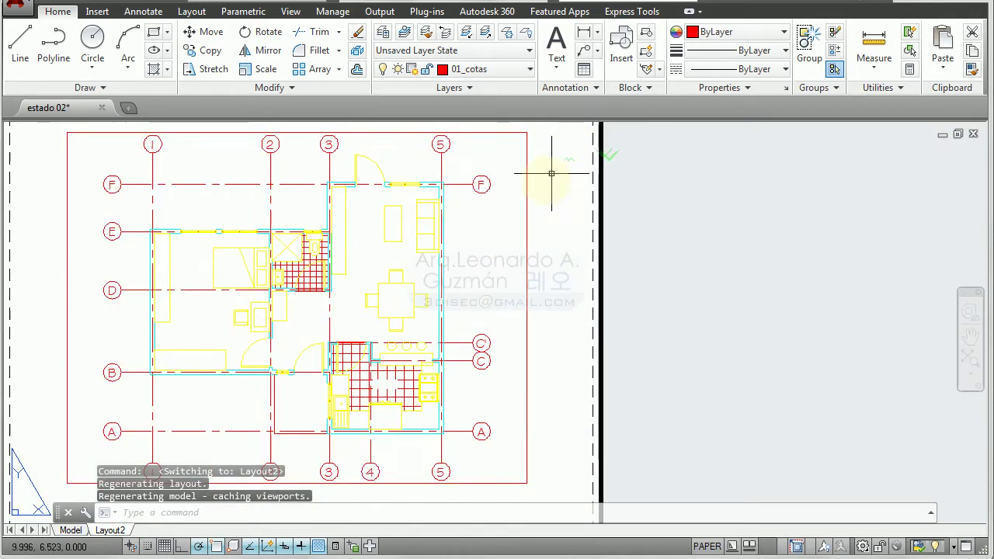
{"action": "scroll", "coordinate": [551, 160], "scroll_direction": "down", "scroll_amount": 1}
{"action": "scroll", "coordinate": [595, 189], "scroll_direction": "down", "scroll_amount": 1}
{"action": "scroll", "coordinate": [566, 222], "scroll_direction": "down", "scroll_amount": 1}
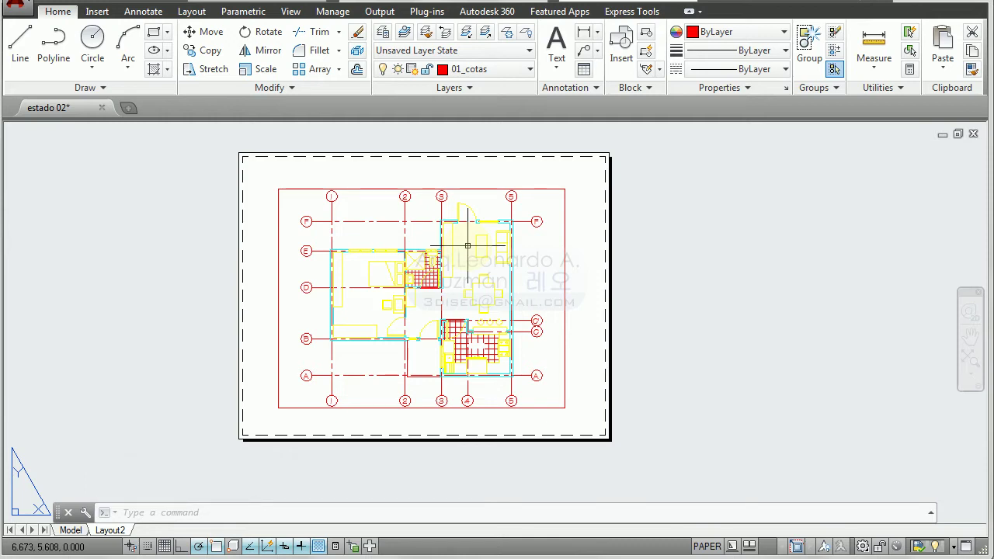
{"action": "middle_click_drag", "start_coordinate": [476, 245], "coordinate": [292, 248]}
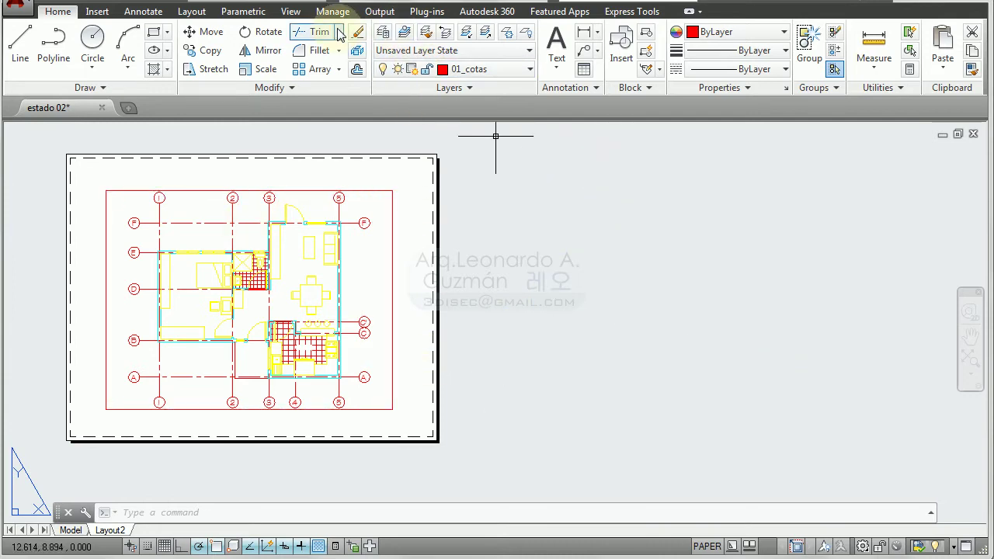
Step: Create a new layer named 00_Membrete coloured green in the Layer Properties Manager
{"action": "left_click", "coordinate": [381, 32]}
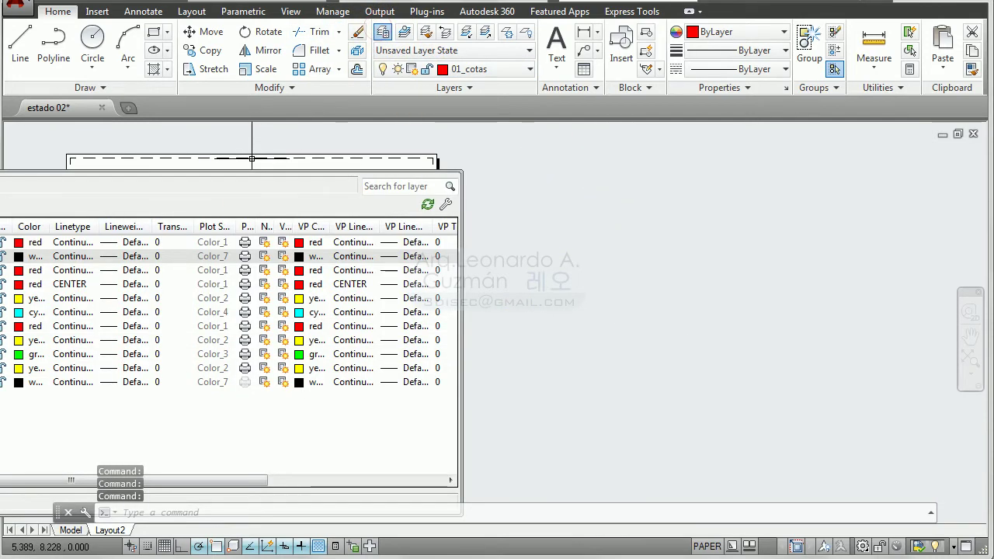
{"action": "mouse_move", "coordinate": [22, 260]}
{"action": "left_mouse_down"}
{"action": "mouse_move", "coordinate": [184, 260]}
{"action": "mouse_move", "coordinate": [156, 268]}
{"action": "left_mouse_up"}
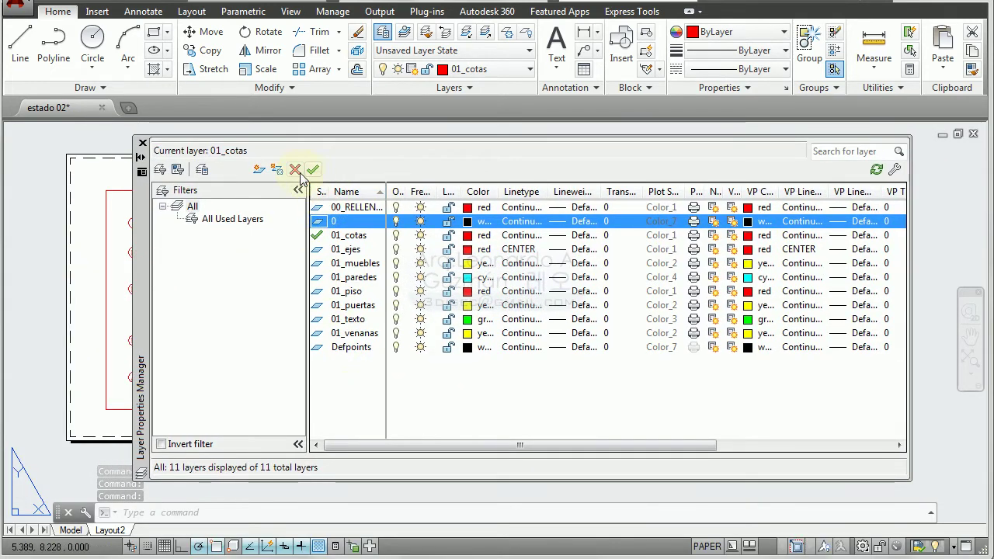
{"action": "left_click", "coordinate": [259, 169]}
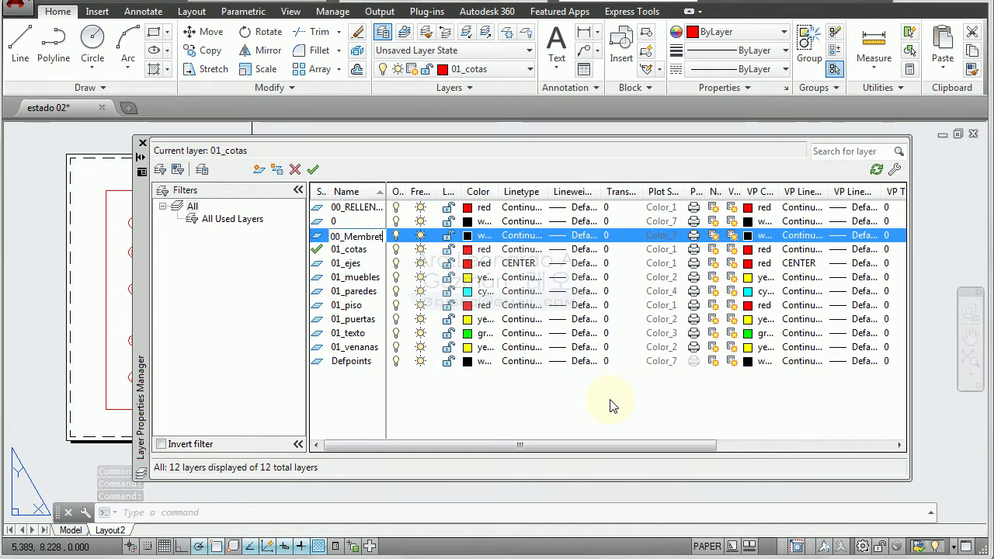
{"action": "left_click", "coordinate": [467, 236]}
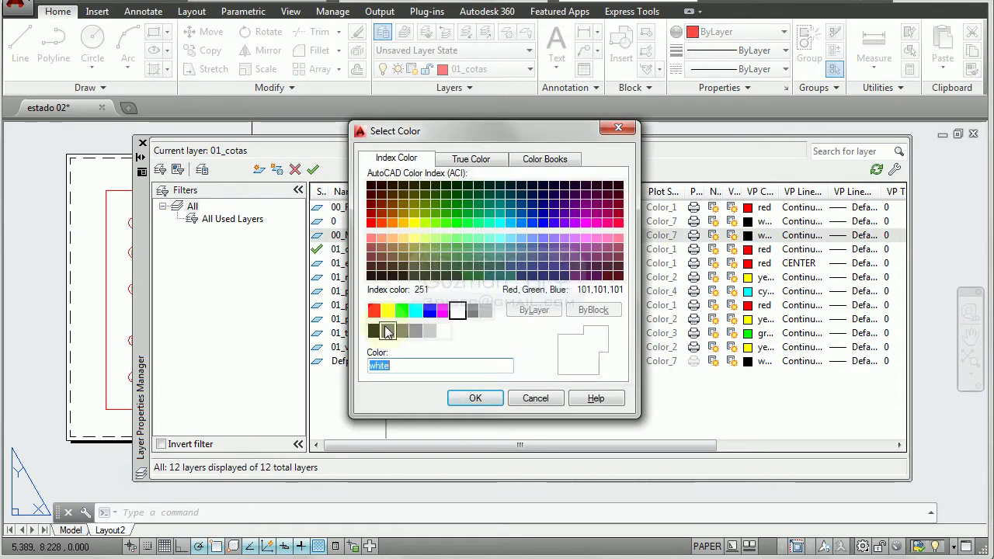
{"action": "left_click", "coordinate": [402, 310]}
{"action": "left_click", "coordinate": [474, 398]}
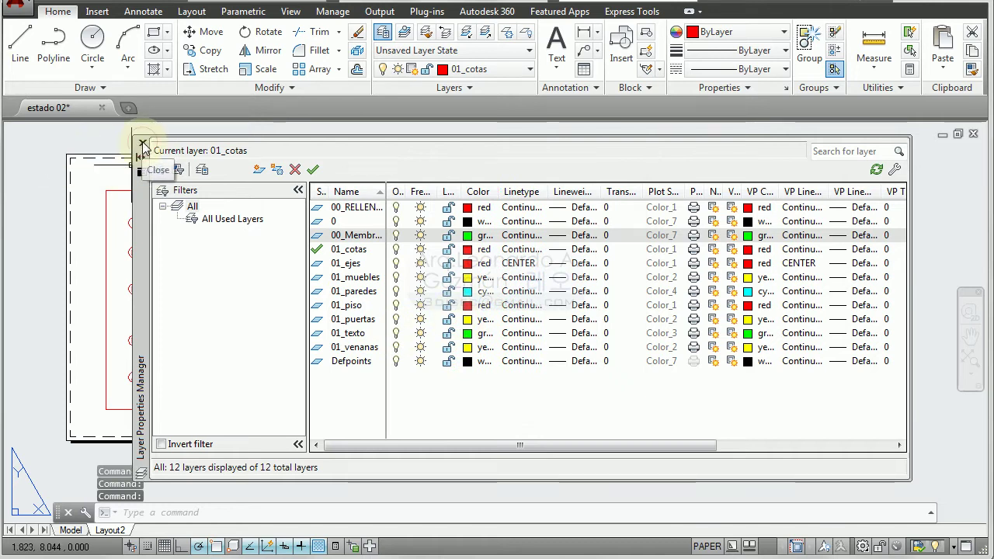
{"action": "left_click", "coordinate": [142, 144]}
{"action": "left_click", "coordinate": [509, 69]}
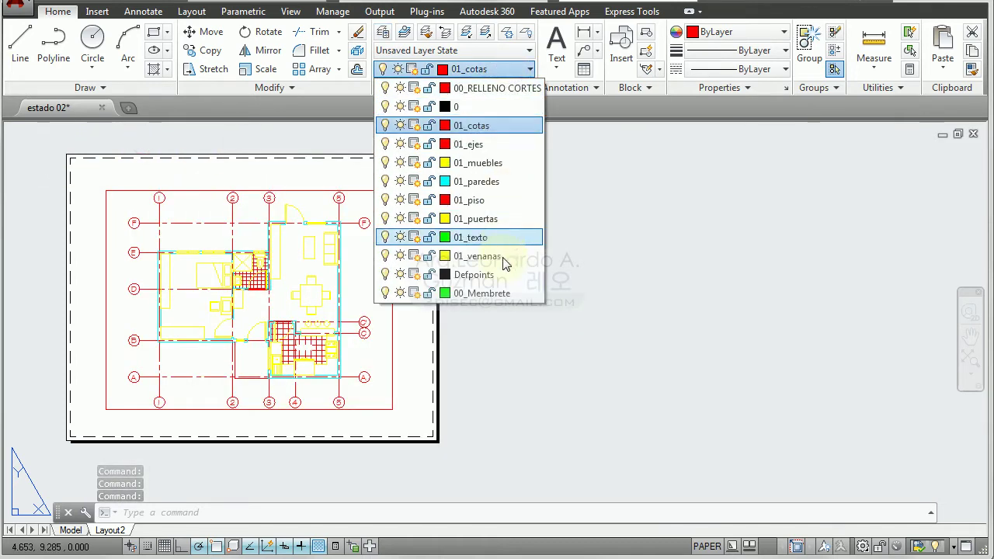
Step: Make 00_Membrete current and draw the title-block rectangle
{"action": "left_click", "coordinate": [481, 292]}
{"action": "middle_click_drag", "start_coordinate": [502, 262], "coordinate": [260, 194]}
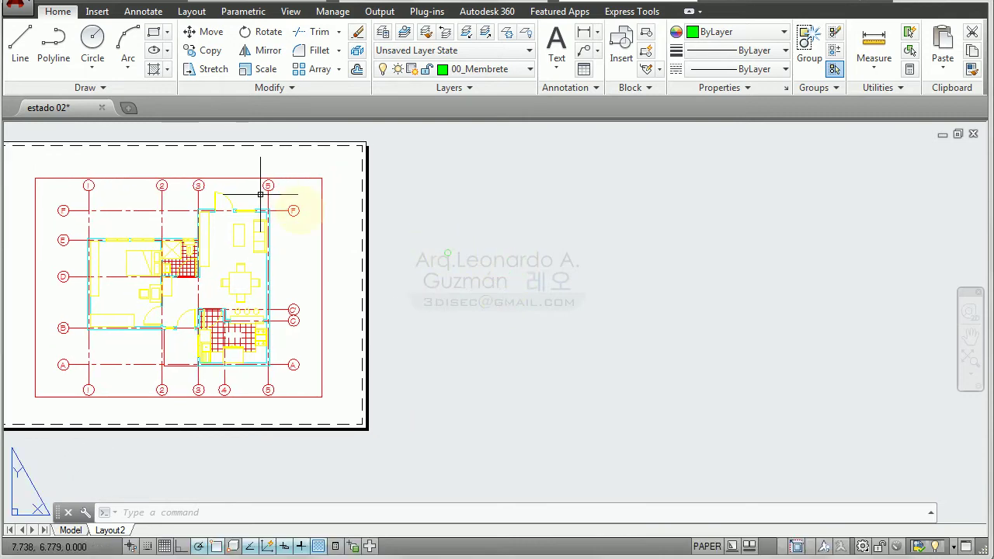
{"action": "left_click", "coordinate": [154, 32]}
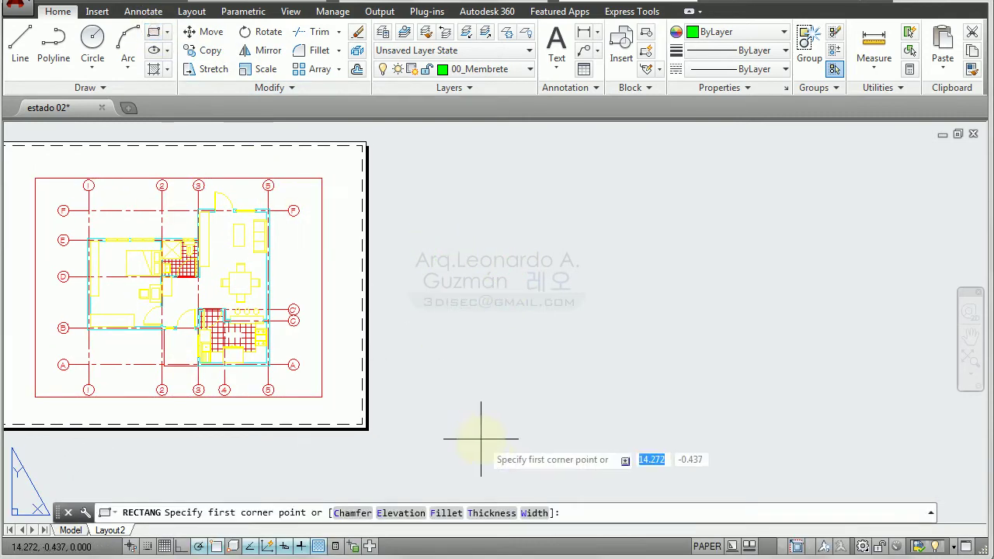
{"action": "left_click", "coordinate": [444, 385]}
{"action": "left_click", "coordinate": [564, 342]}
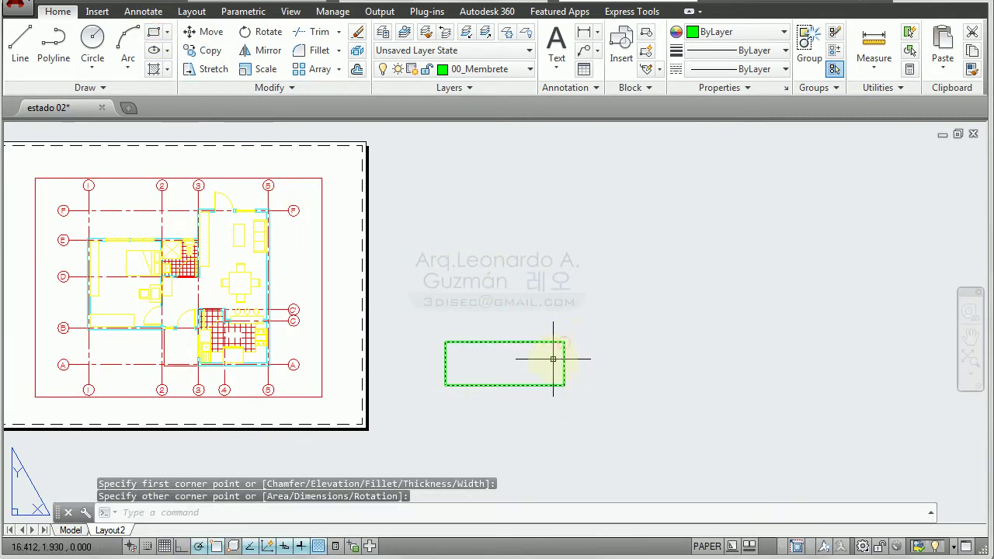
{"action": "scroll", "coordinate": [553, 359], "scroll_direction": "up", "scroll_amount": 6}
{"action": "scroll", "coordinate": [573, 256], "scroll_direction": "down", "scroll_amount": 3}
{"action": "scroll", "coordinate": [492, 251], "scroll_direction": "up", "scroll_amount": 2}
{"action": "mouse_move", "coordinate": [493, 251]}
{"action": "middle_mouse_down"}
{"action": "mouse_move", "coordinate": [419, 284]}
{"action": "mouse_move", "coordinate": [411, 274]}
{"action": "middle_mouse_up"}
Step: Draw a vertical line along the rectangle's right edge and move it inward as a divider
{"action": "type", "text": "l"}
{"action": "key", "text": "Return"}
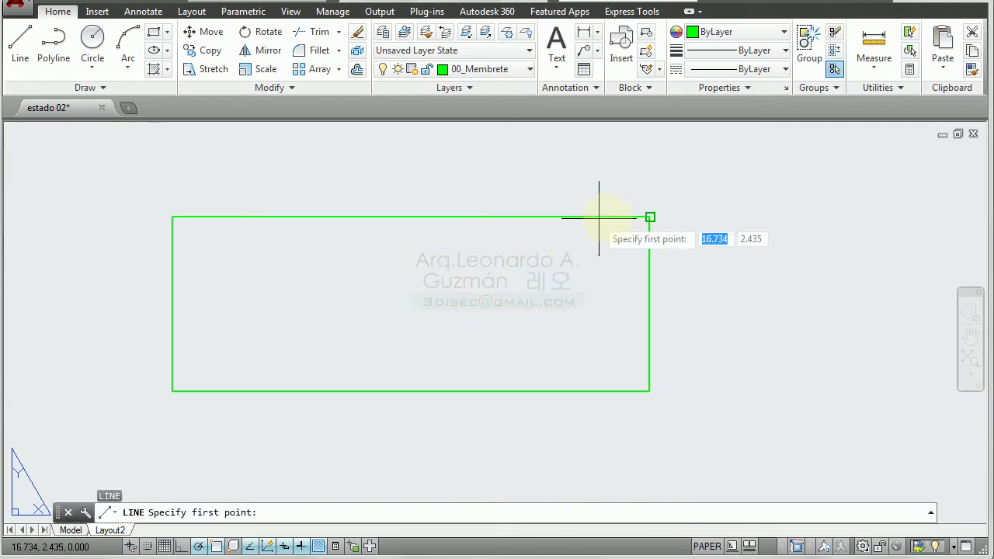
{"action": "left_click", "coordinate": [606, 218]}
{"action": "left_click", "coordinate": [648, 390]}
{"action": "key", "text": "Return"}
{"action": "left_click", "coordinate": [629, 190]}
{"action": "left_click", "coordinate": [669, 421]}
{"action": "key", "text": "Return"}
{"action": "left_click", "coordinate": [668, 166]}
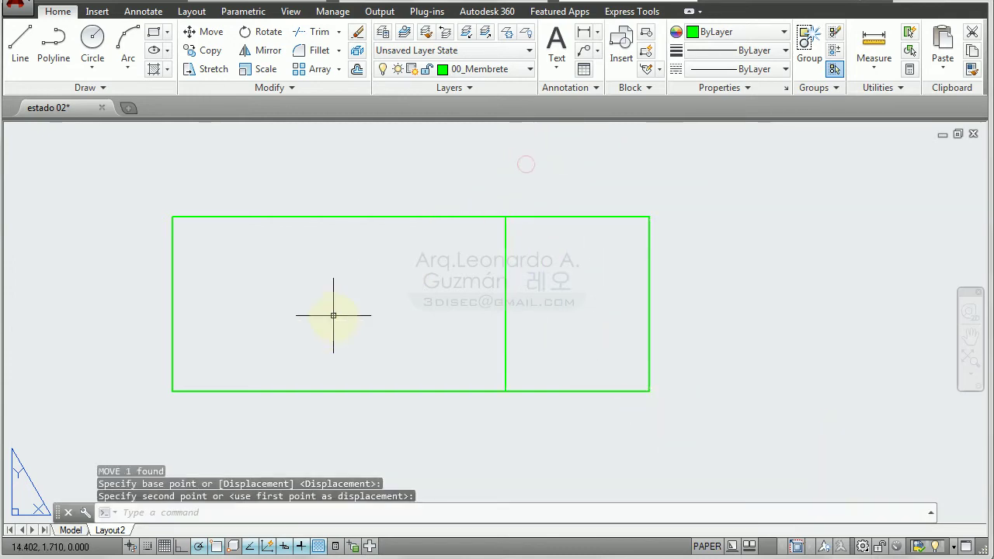
Step: Draw a horizontal line from the rectangle's left edge to the vertical divider
{"action": "key", "text": "Return"}
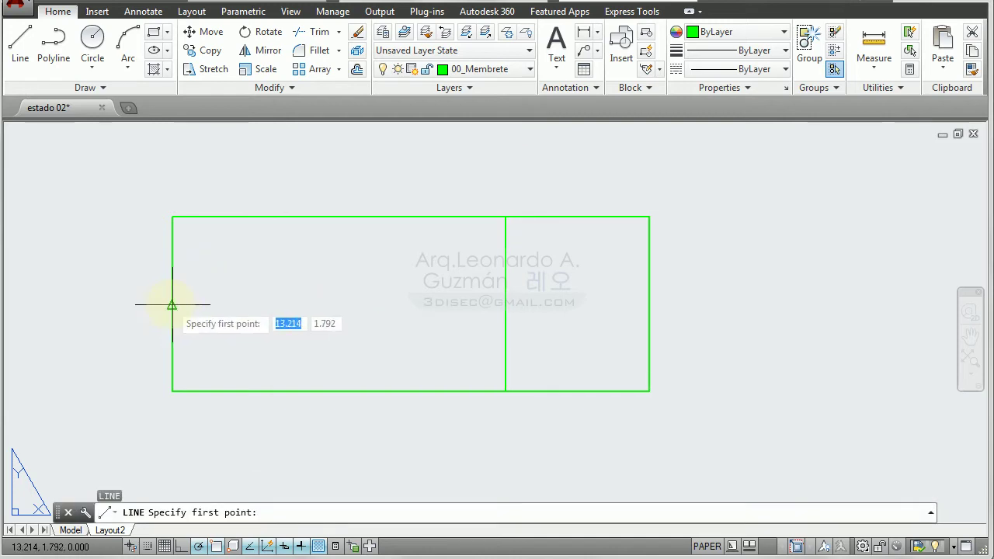
{"action": "left_click", "coordinate": [172, 303]}
{"action": "left_click", "coordinate": [506, 303]}
{"action": "key", "text": "Return"}
{"action": "middle_click_drag", "start_coordinate": [384, 299], "coordinate": [498, 317]}
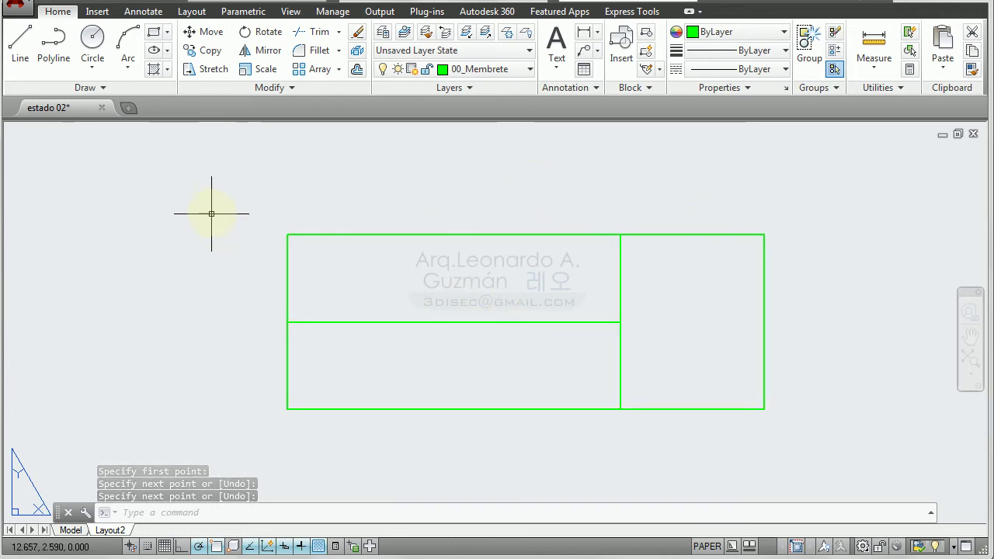
{"action": "scroll", "coordinate": [551, 291], "scroll_direction": "down", "scroll_amount": 3}
{"action": "scroll", "coordinate": [543, 288], "scroll_direction": "up", "scroll_amount": 3}
{"action": "middle_click_drag", "start_coordinate": [543, 288], "coordinate": [458, 252]}
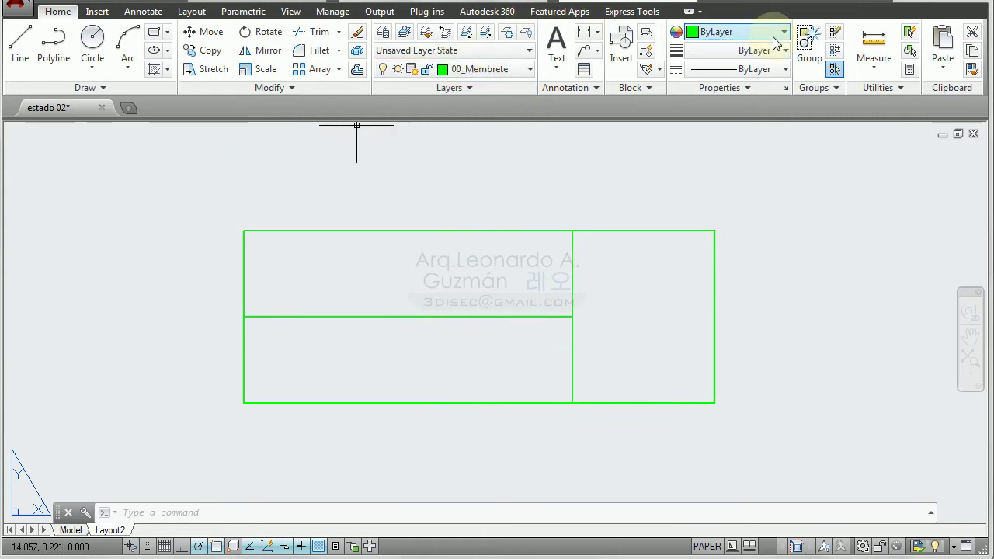
Step: Make the three-cell frame a block named membret, based at its lower-right corner, and open it for editing
{"action": "left_click", "coordinate": [647, 36]}
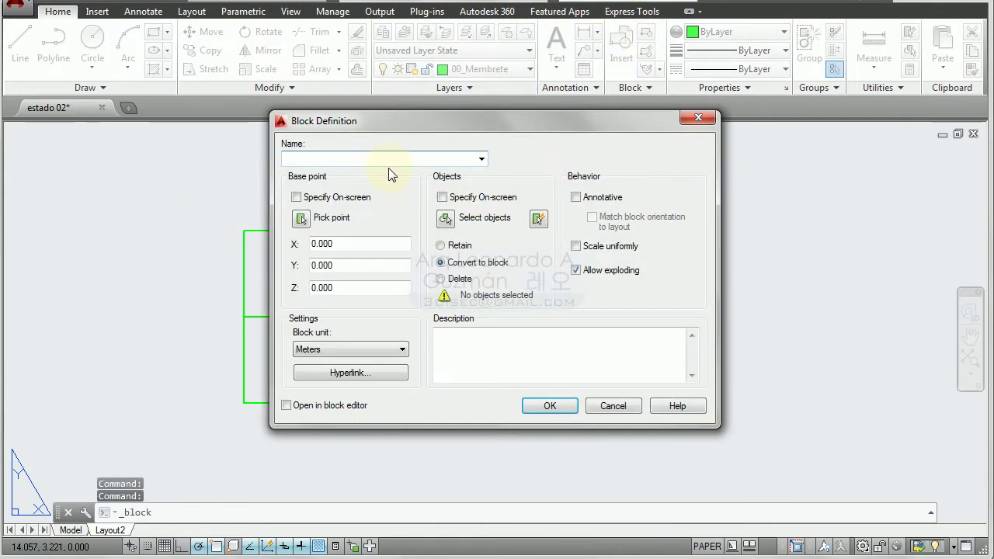
{"action": "type", "text": "membret"}
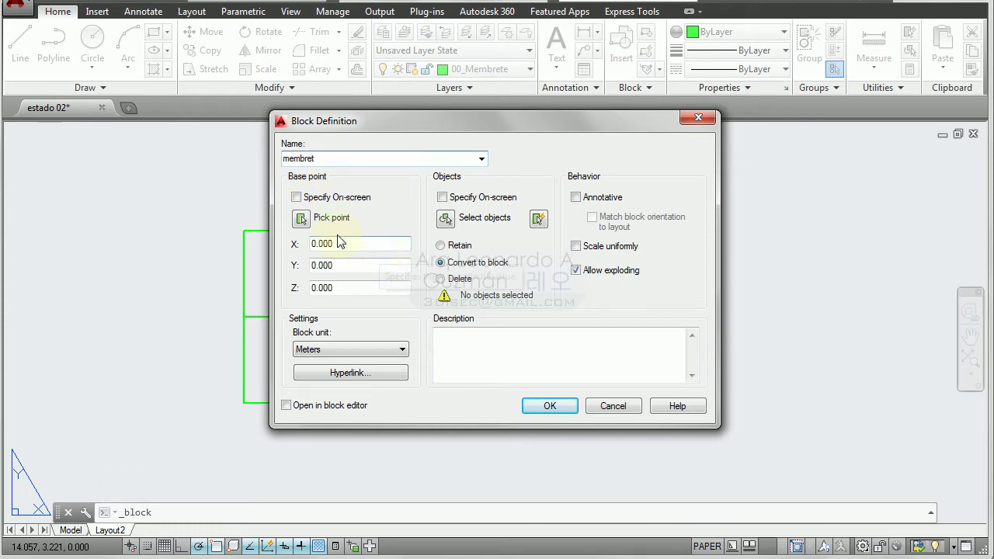
{"action": "left_click", "coordinate": [301, 219]}
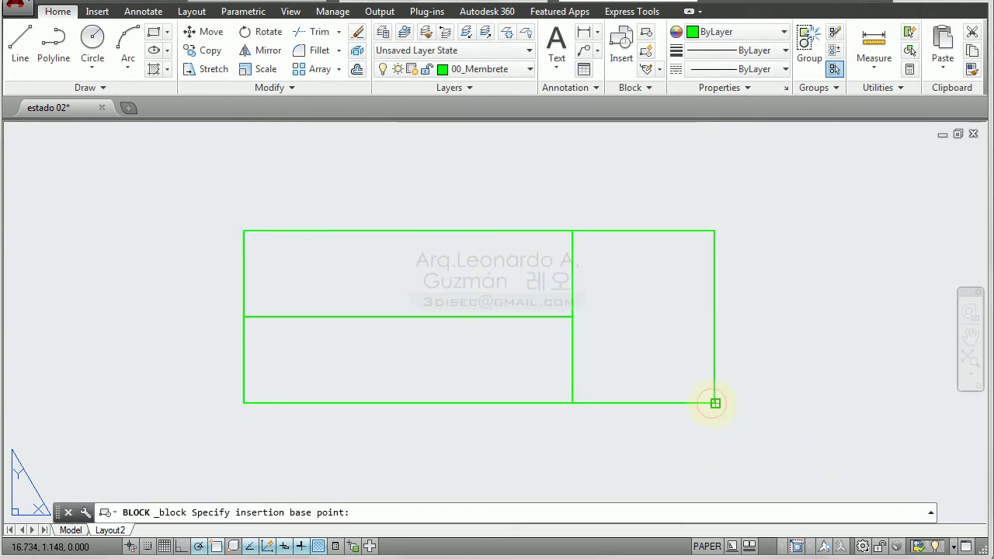
{"action": "left_click", "coordinate": [714, 402]}
{"action": "left_click", "coordinate": [446, 220]}
{"action": "left_click", "coordinate": [769, 427]}
{"action": "left_click", "coordinate": [233, 193]}
{"action": "right_click", "coordinate": [235, 195]}
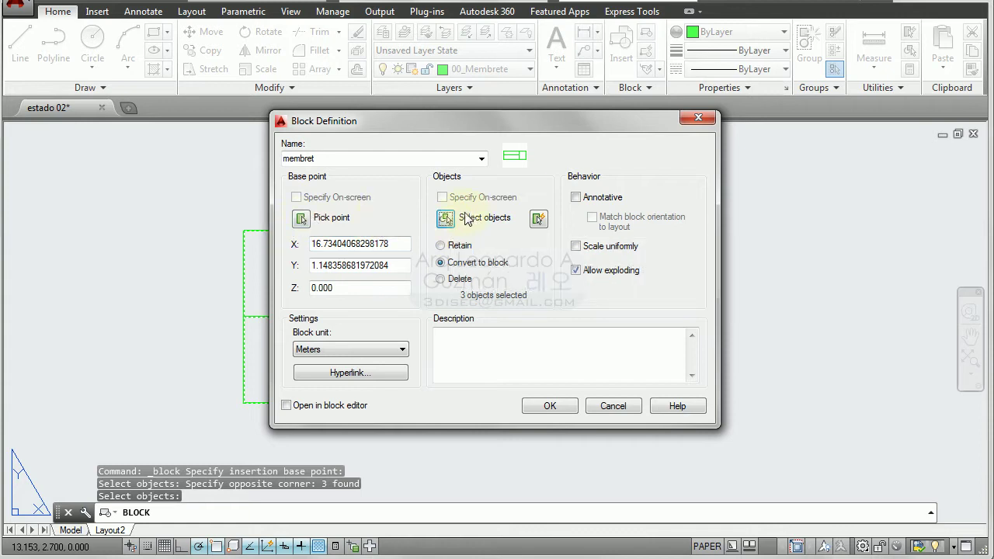
{"action": "left_click", "coordinate": [549, 405]}
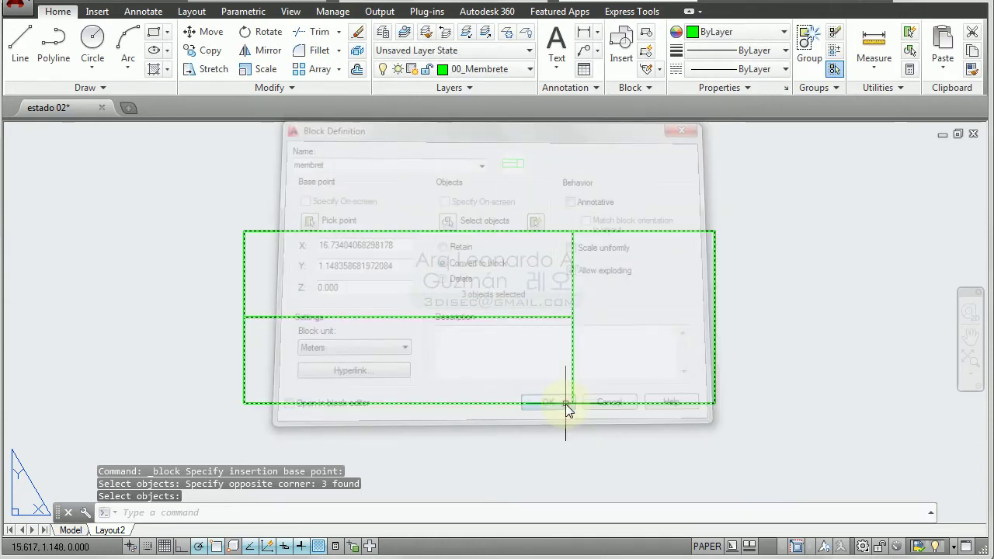
{"action": "double_click", "coordinate": [556, 403]}
Step: Enter the membret Block Editor and make Texto fijo the current text style
{"action": "left_click", "coordinate": [492, 379]}
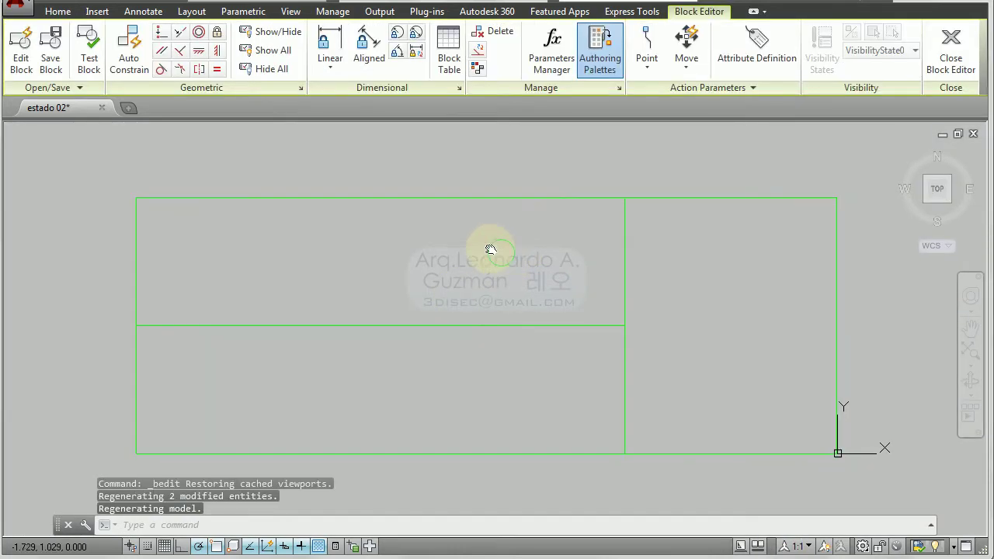
{"action": "middle_click_drag", "start_coordinate": [435, 254], "coordinate": [454, 248]}
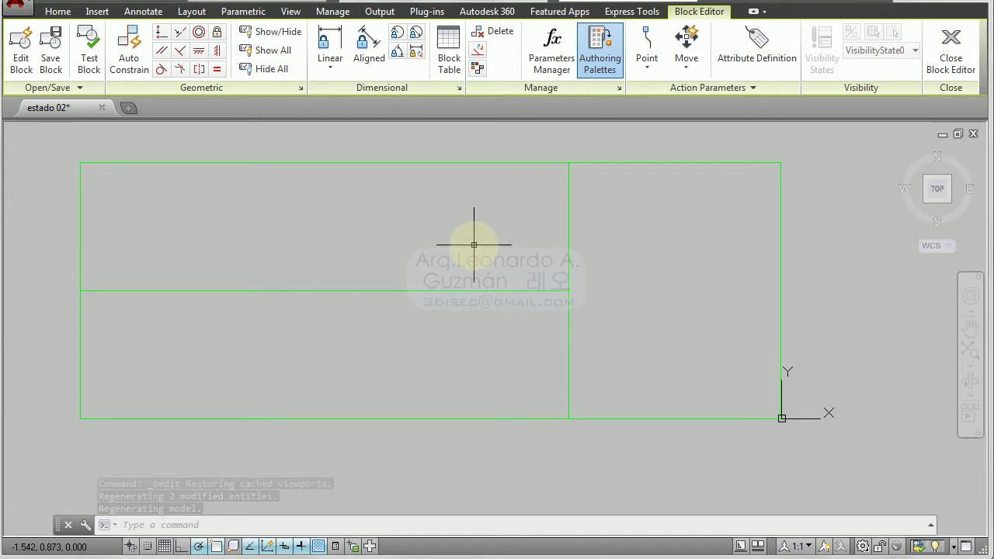
{"action": "left_click", "coordinate": [60, 13]}
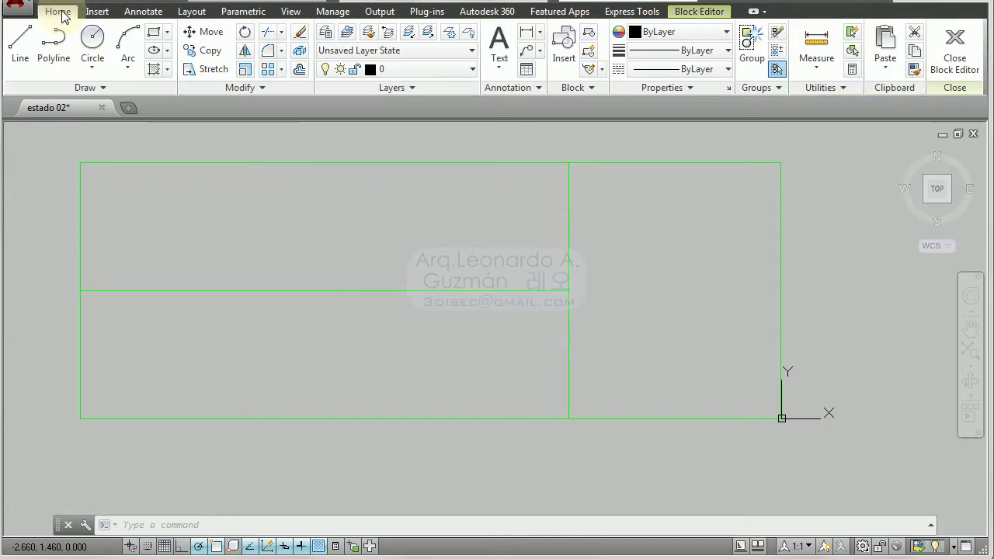
{"action": "left_click", "coordinate": [138, 13]}
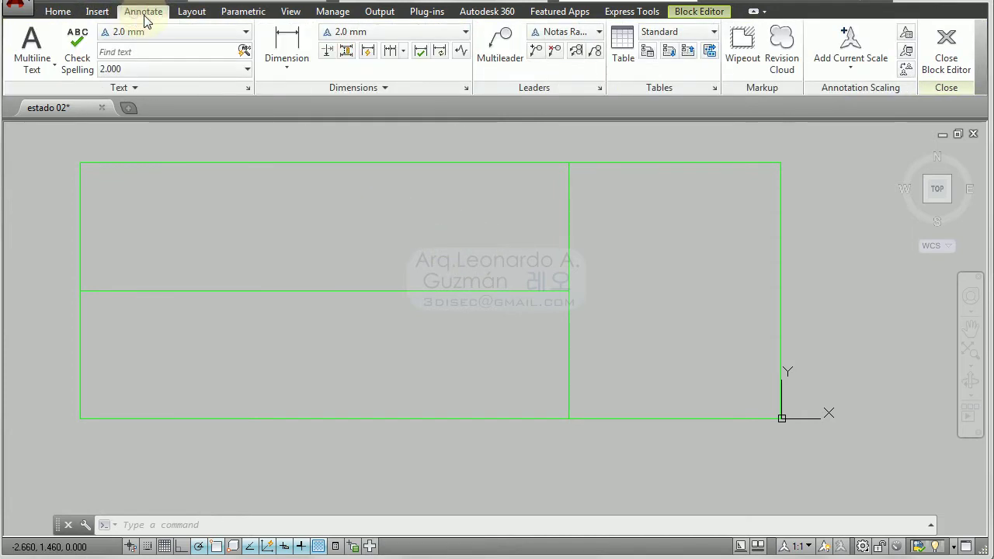
{"action": "left_click", "coordinate": [201, 31]}
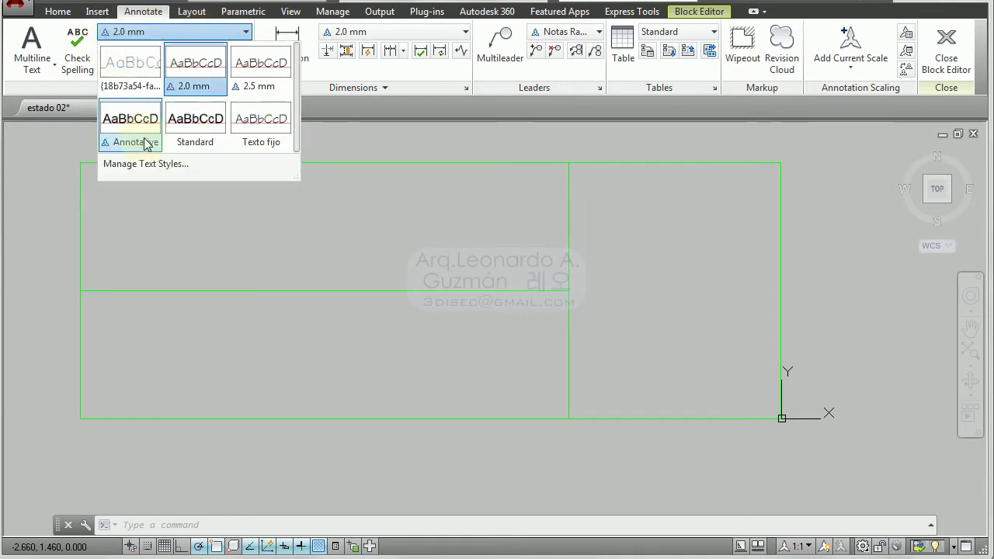
{"action": "left_click", "coordinate": [266, 128]}
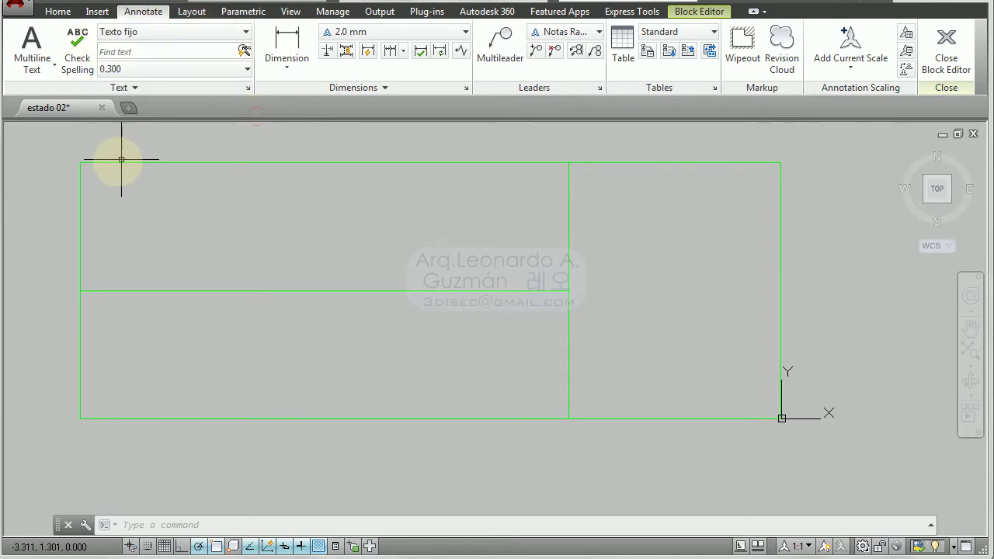
{"action": "left_click", "coordinate": [31, 46]}
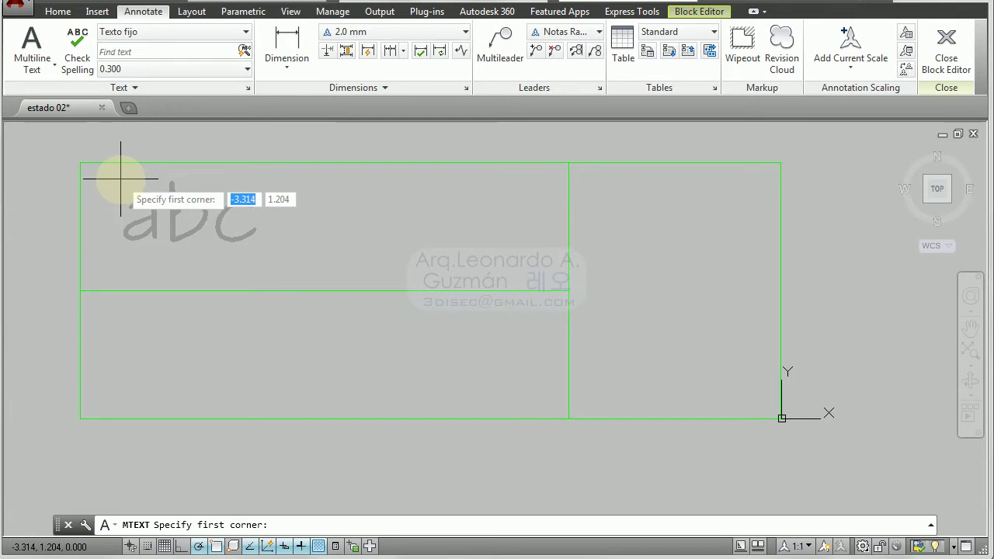
{"action": "key", "text": "Escape"}
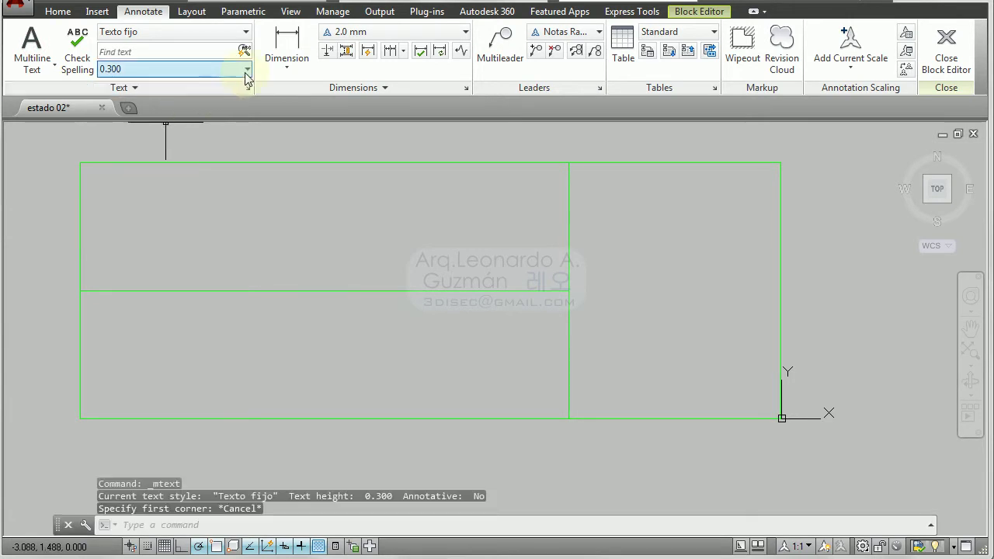
{"action": "left_click", "coordinate": [248, 90]}
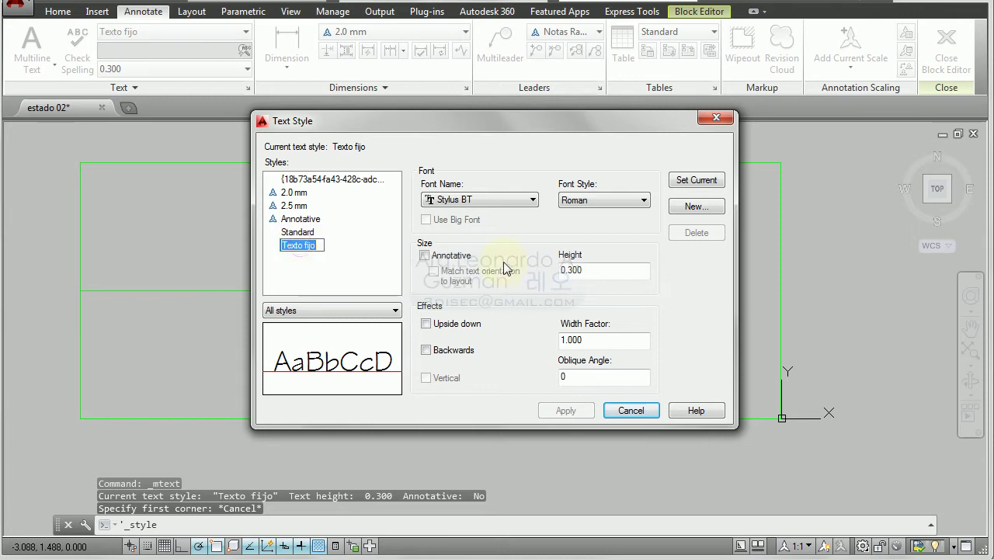
{"action": "left_click", "coordinate": [716, 118]}
Step: Write the multiline text CONTENIDO in the title block's upper-left cell
{"action": "left_click", "coordinate": [31, 49]}
{"action": "left_click", "coordinate": [125, 186]}
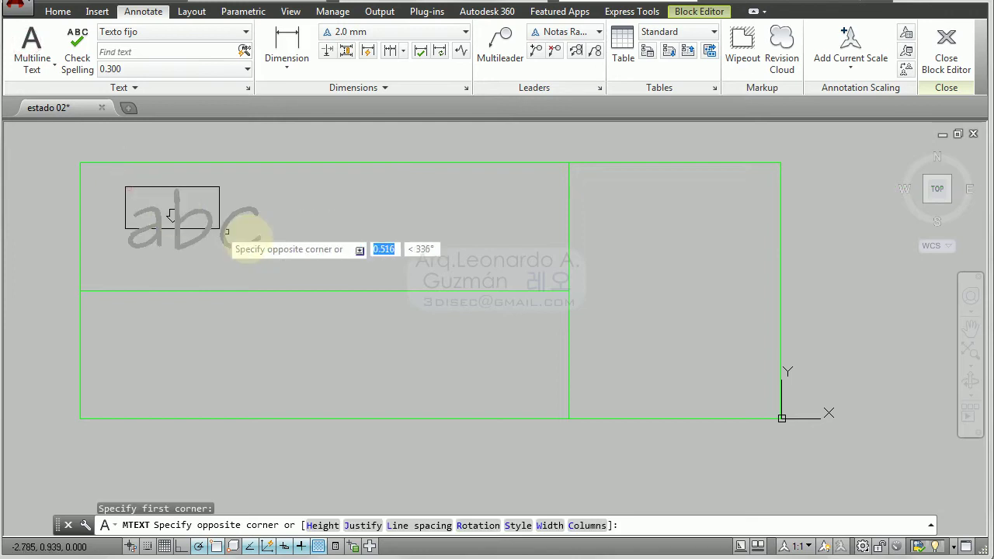
{"action": "left_click", "coordinate": [359, 258]}
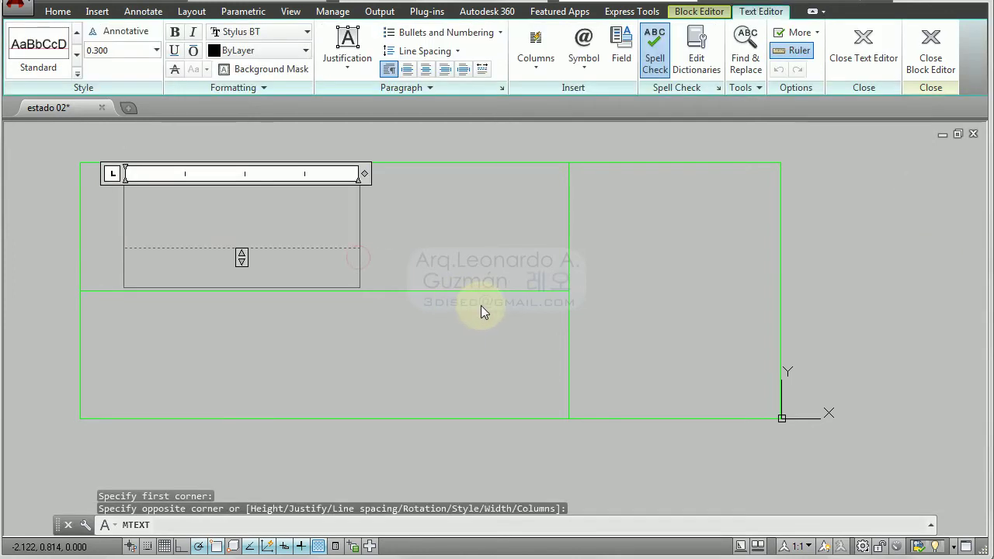
{"action": "type", "text": "conte"}
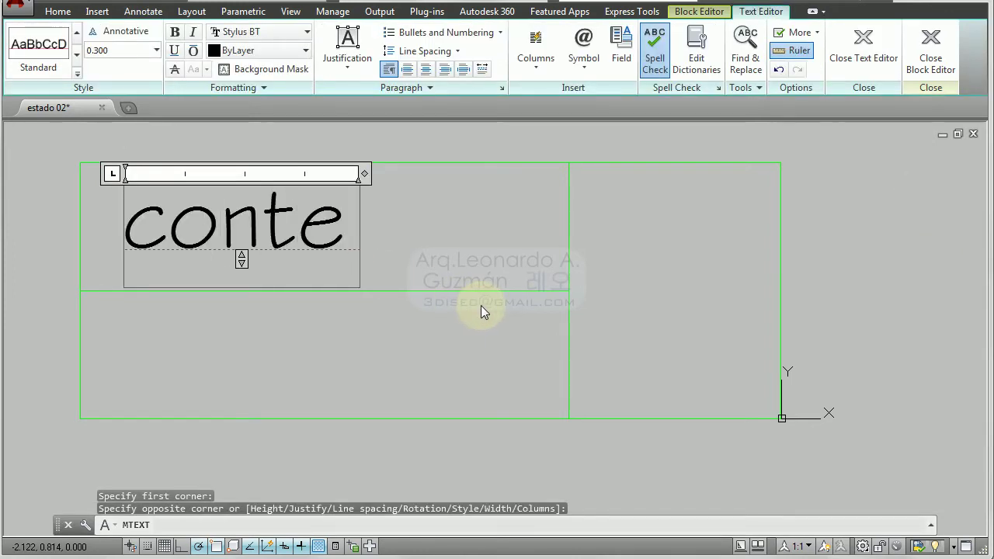
{"action": "key", "text": "BackSpace"}
{"action": "key", "text": "BackSpace"}
{"action": "key", "text": "BackSpace"}
{"action": "key", "text": "BackSpace"}
{"action": "key", "text": "BackSpace"}
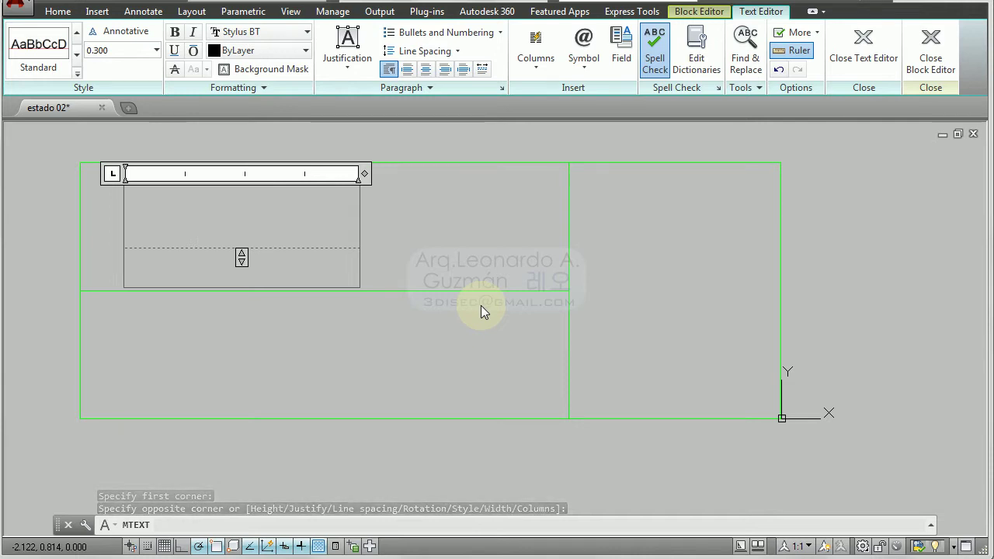
{"action": "type", "text": "CONTENIDO"}
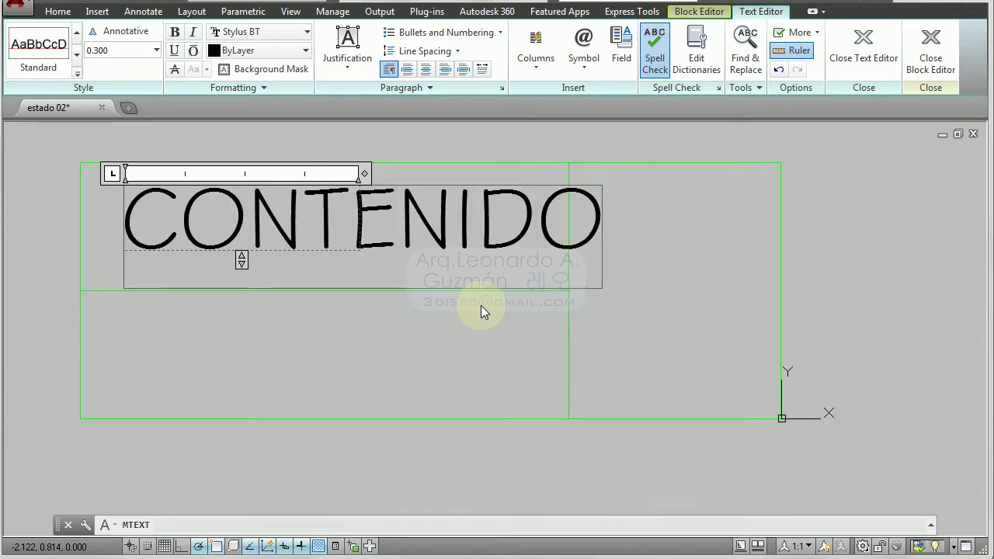
{"action": "left_click", "coordinate": [469, 323]}
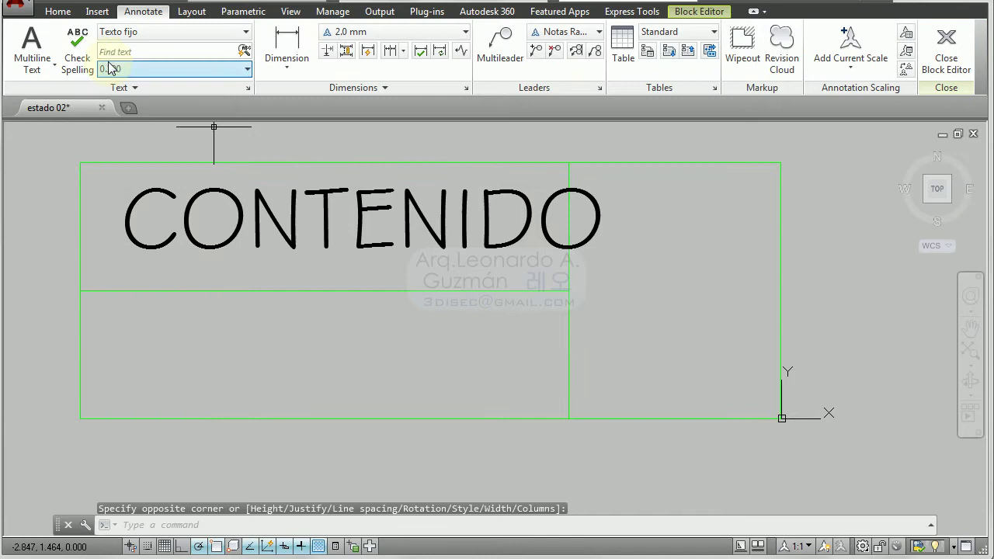
Step: Scale the CONTENIDO text by 0.346 and move it to the cell's top-left corner
{"action": "left_click", "coordinate": [58, 11]}
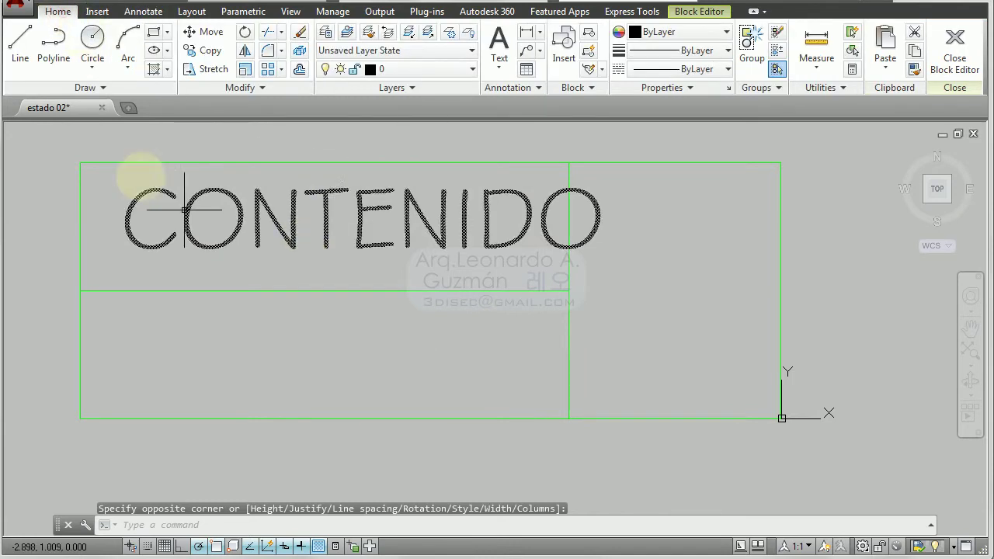
{"action": "left_click", "coordinate": [245, 69]}
{"action": "left_click", "coordinate": [257, 171]}
{"action": "left_click", "coordinate": [202, 207]}
{"action": "right_click", "coordinate": [225, 198]}
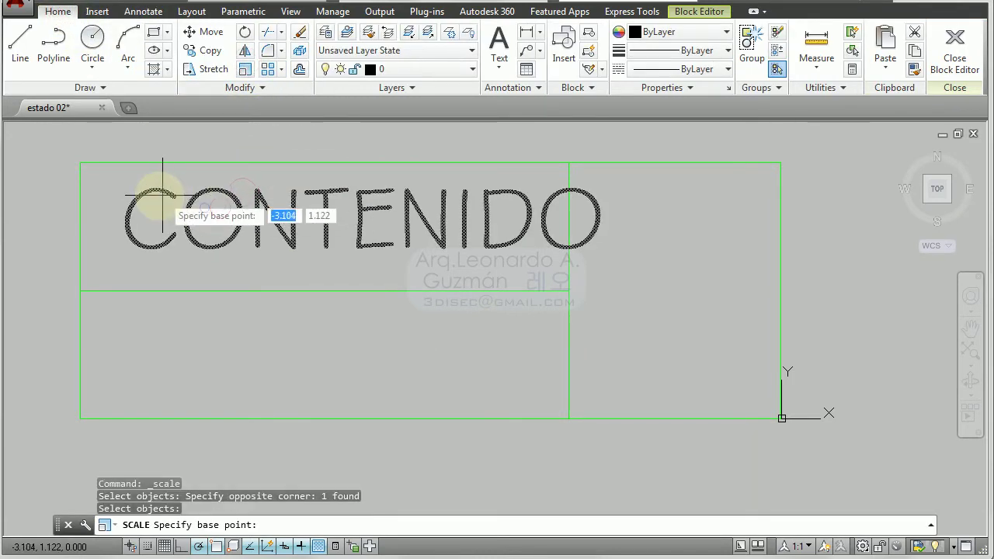
{"action": "left_click", "coordinate": [148, 194]}
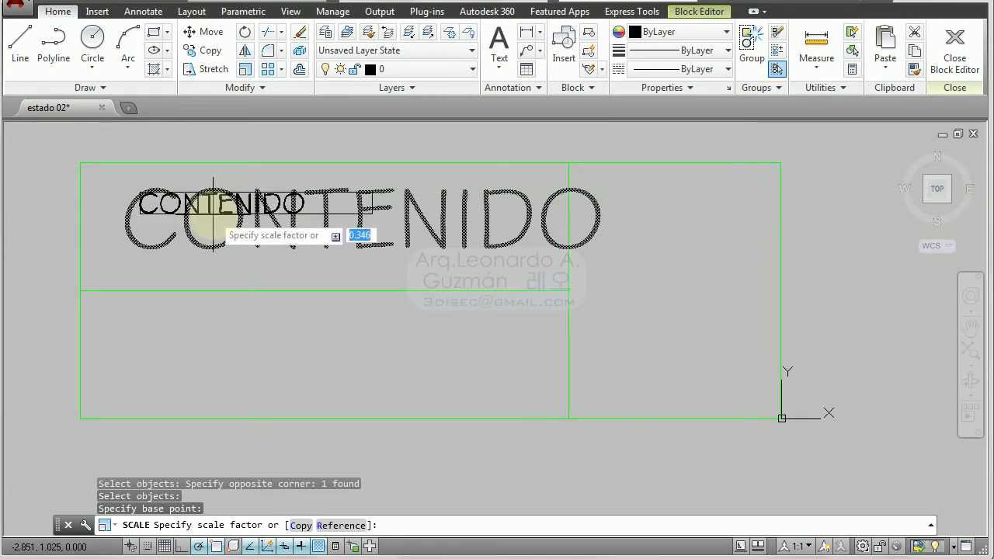
{"action": "left_click", "coordinate": [213, 225]}
{"action": "left_click", "coordinate": [222, 198]}
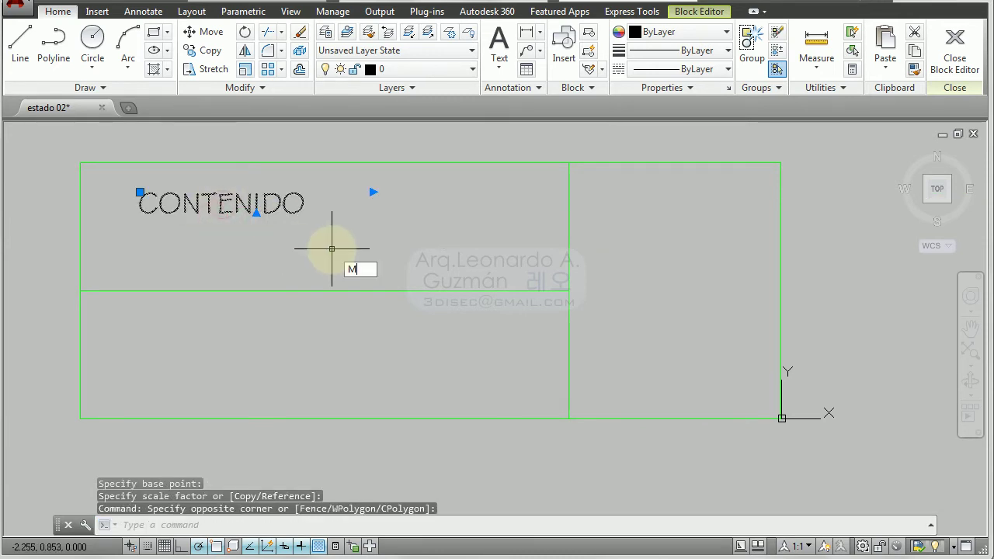
{"action": "key", "text": "Return"}
{"action": "left_click", "coordinate": [384, 225]}
{"action": "left_click", "coordinate": [347, 213]}
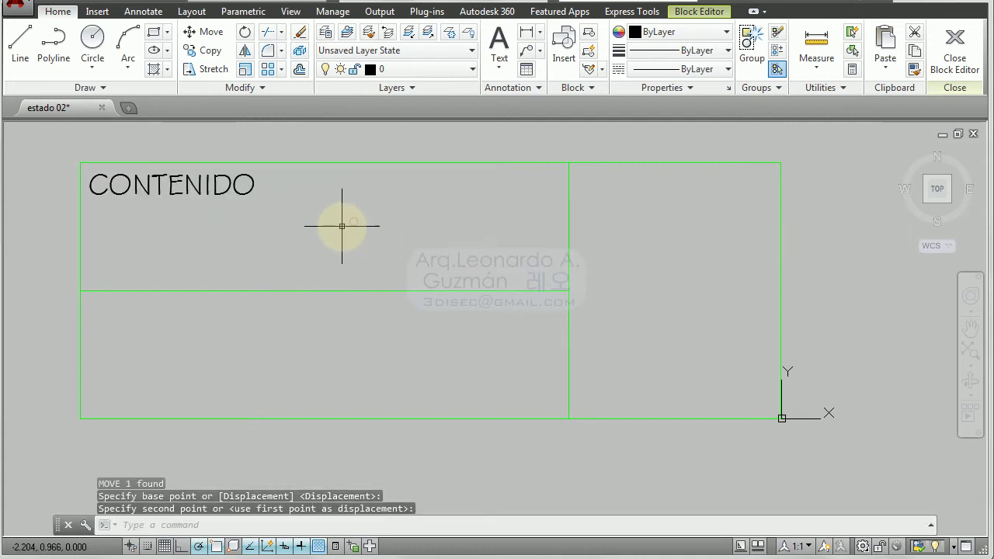
Step: Copy the CONTENIDO label into the lower-left and right cells
{"action": "type", "text": "co"}
{"action": "key", "text": "Return"}
{"action": "left_click", "coordinate": [222, 187]}
{"action": "key", "text": "Return"}
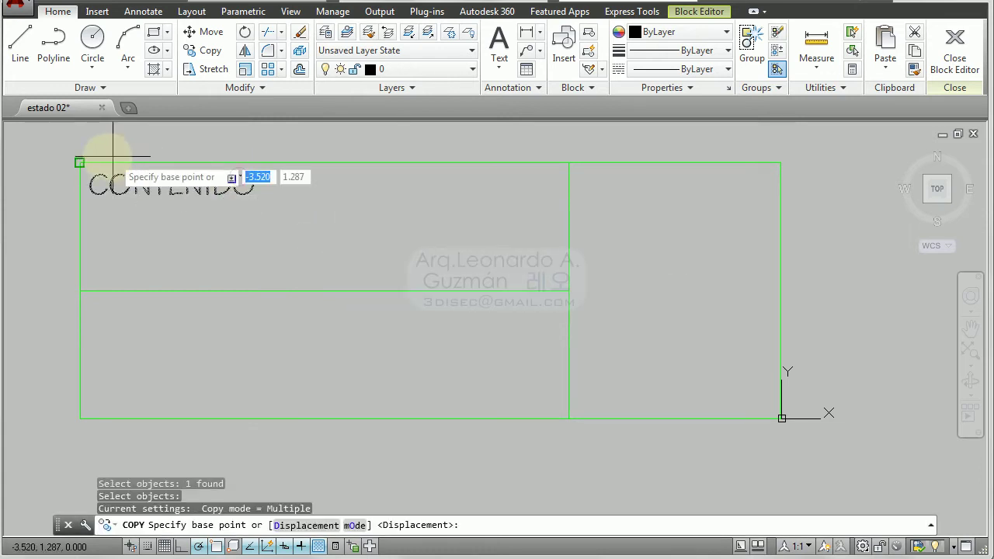
{"action": "left_click", "coordinate": [80, 162]}
{"action": "left_click", "coordinate": [80, 290]}
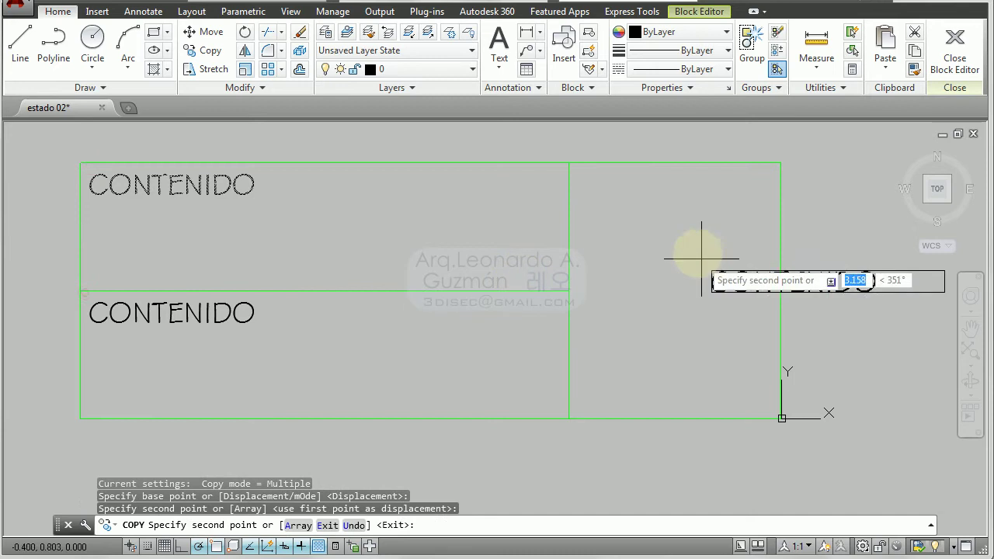
{"action": "left_click", "coordinate": [569, 162]}
{"action": "key", "text": "Return"}
{"action": "double_click", "coordinate": [195, 303]}
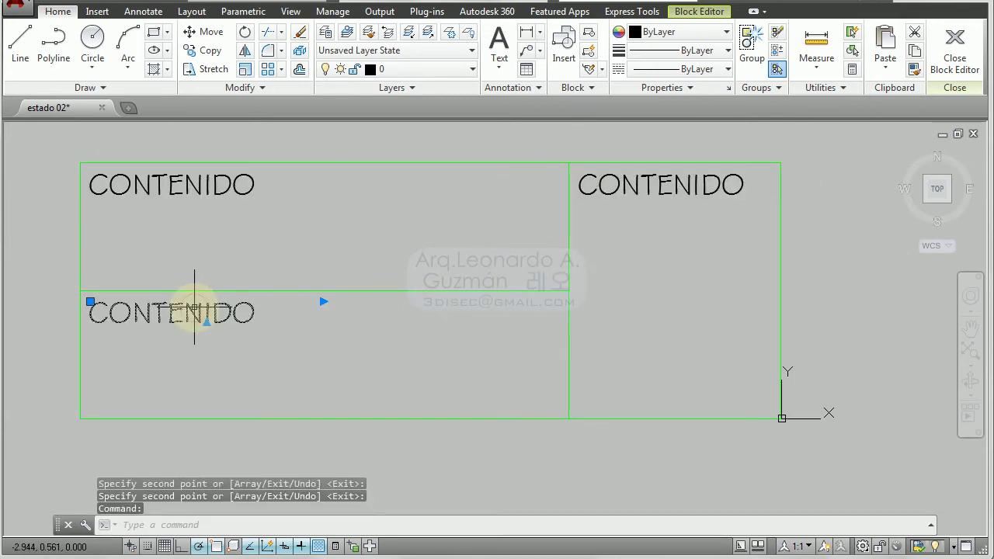
Step: Relabel the lower-left copy ALUMNO and the right-cell copy HOJA
{"action": "left_click_drag", "start_coordinate": [258, 312], "coordinate": [25, 310]}
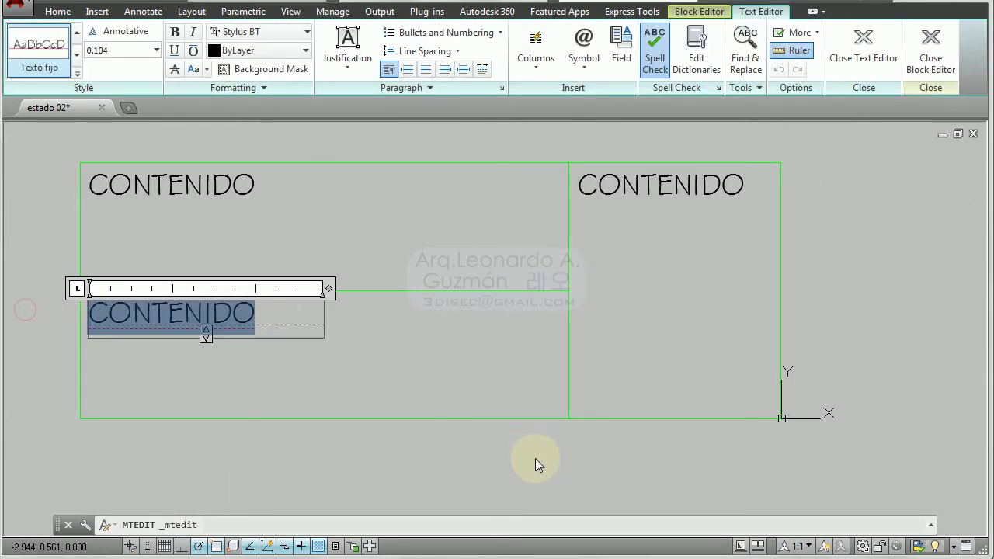
{"action": "type", "text": "ALUMNO"}
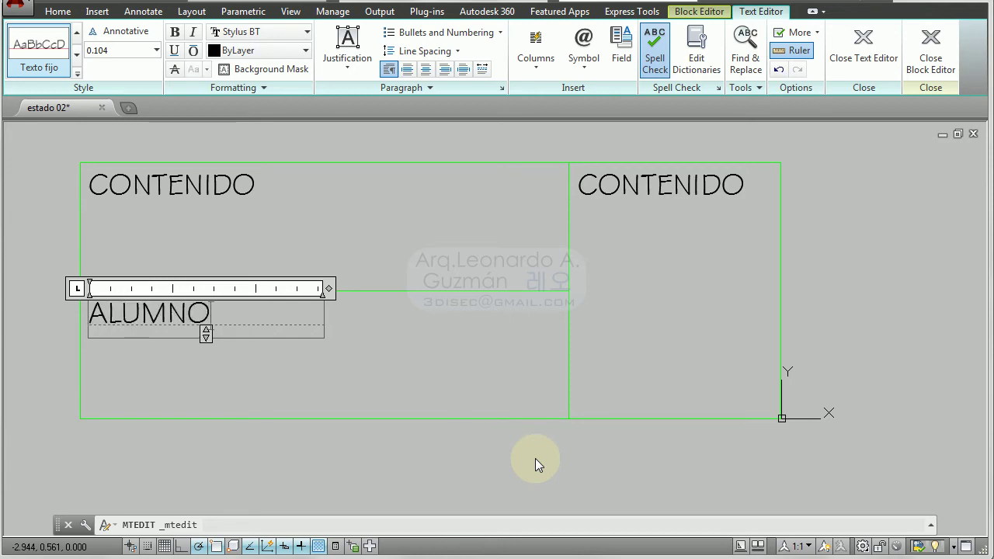
{"action": "left_click", "coordinate": [684, 292]}
{"action": "left_click", "coordinate": [648, 188]}
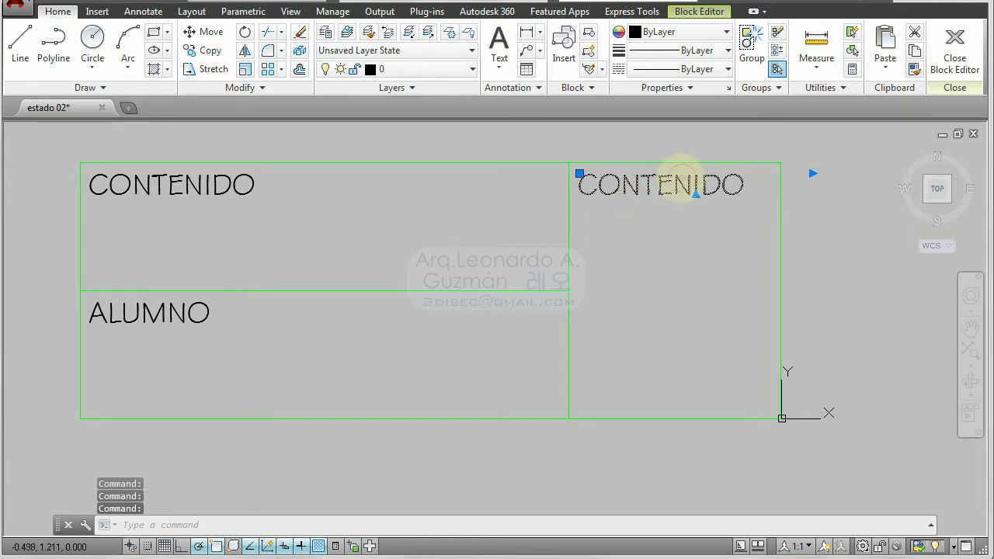
{"action": "double_click", "coordinate": [682, 184]}
{"action": "type", "text": "HOJA"}
{"action": "left_click", "coordinate": [265, 236]}
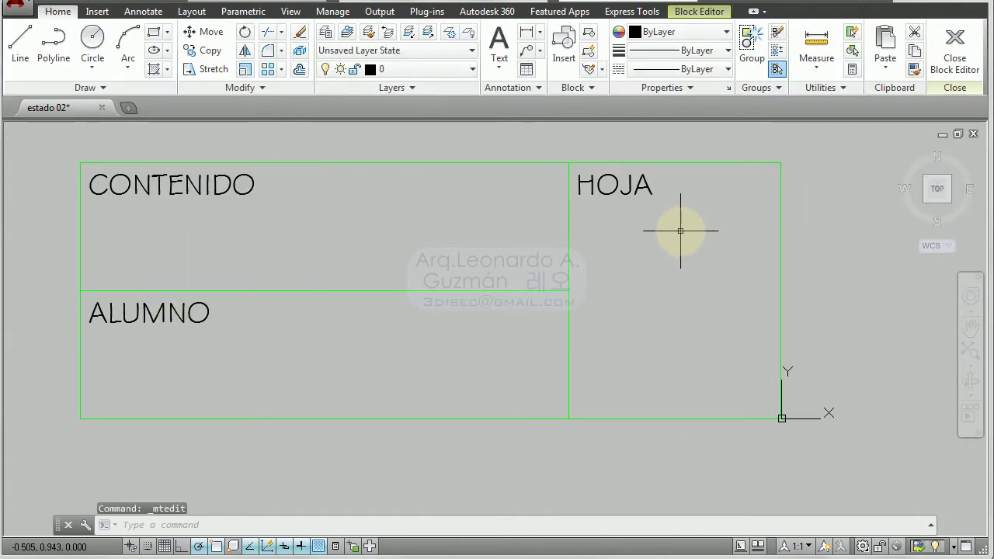
{"action": "middle_click_drag", "start_coordinate": [447, 195], "coordinate": [481, 207]}
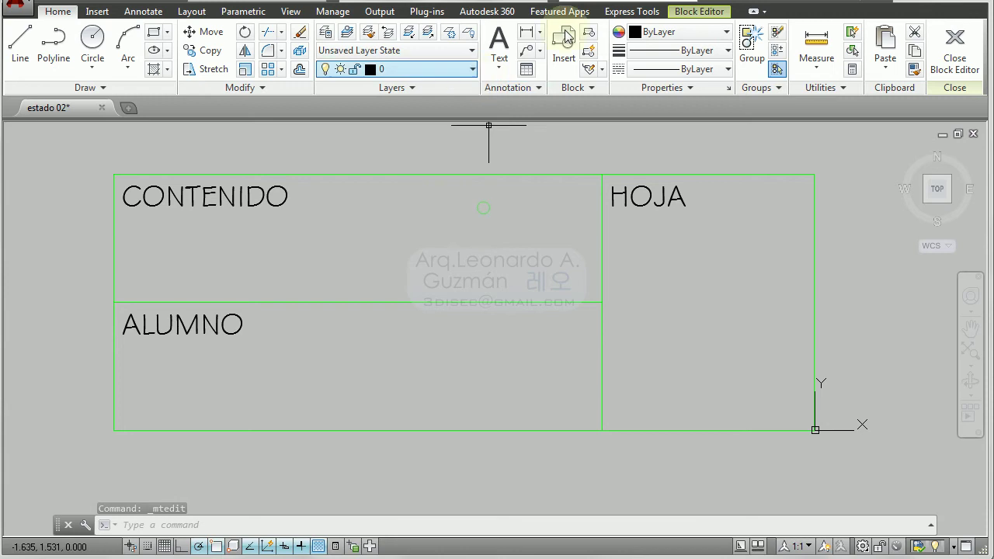
{"action": "left_click", "coordinate": [699, 12]}
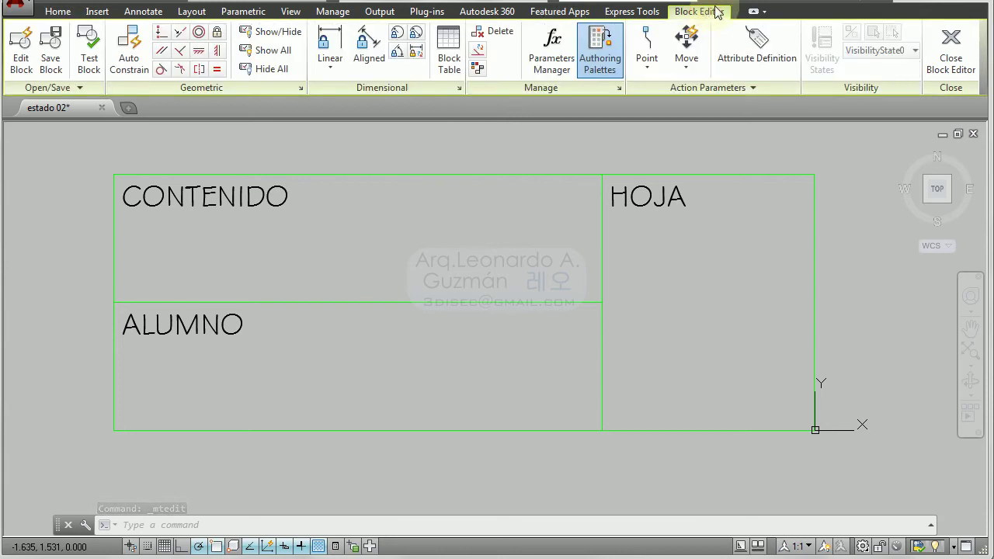
{"action": "left_click", "coordinate": [747, 53]}
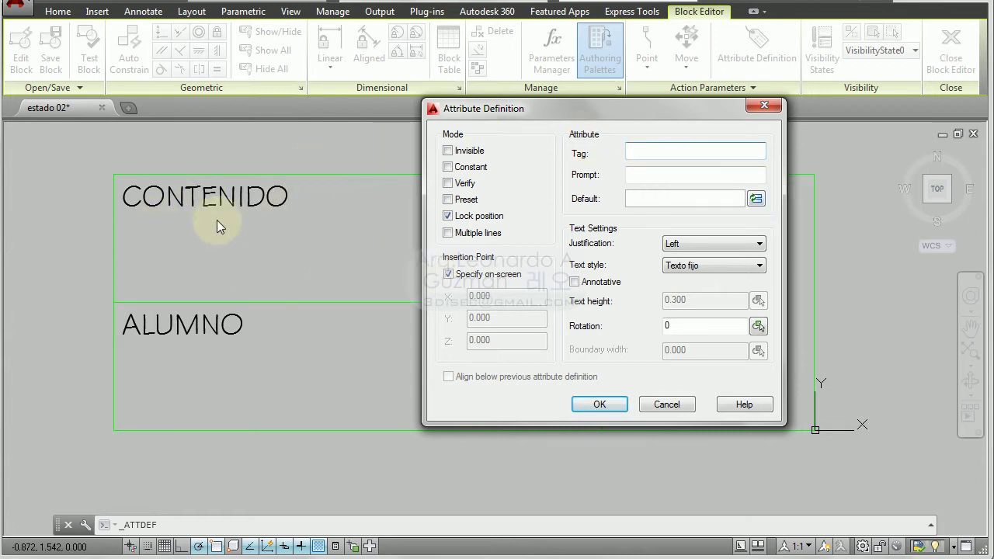
{"action": "left_click_drag", "start_coordinate": [554, 122], "coordinate": [545, 146]}
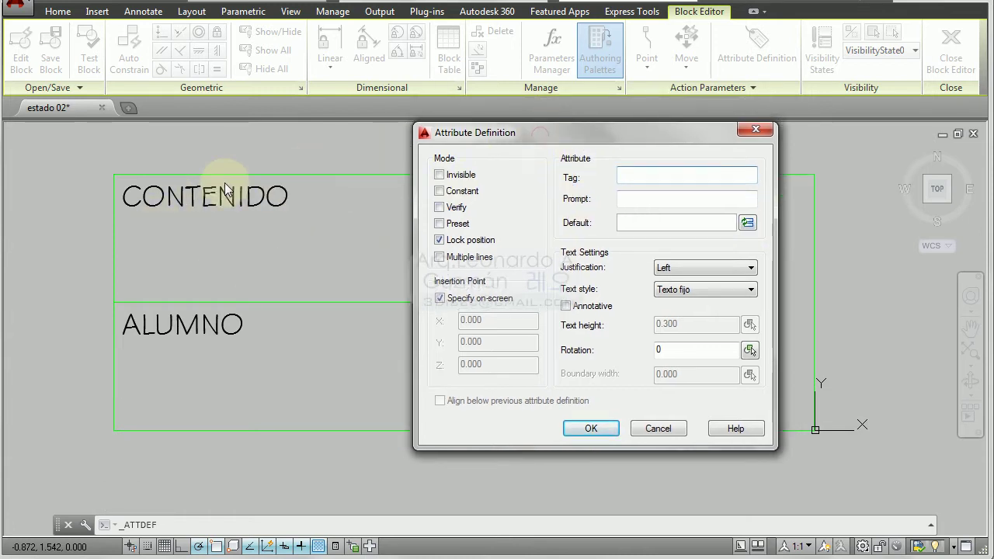
{"action": "type", "text": "CONTENIDO"}
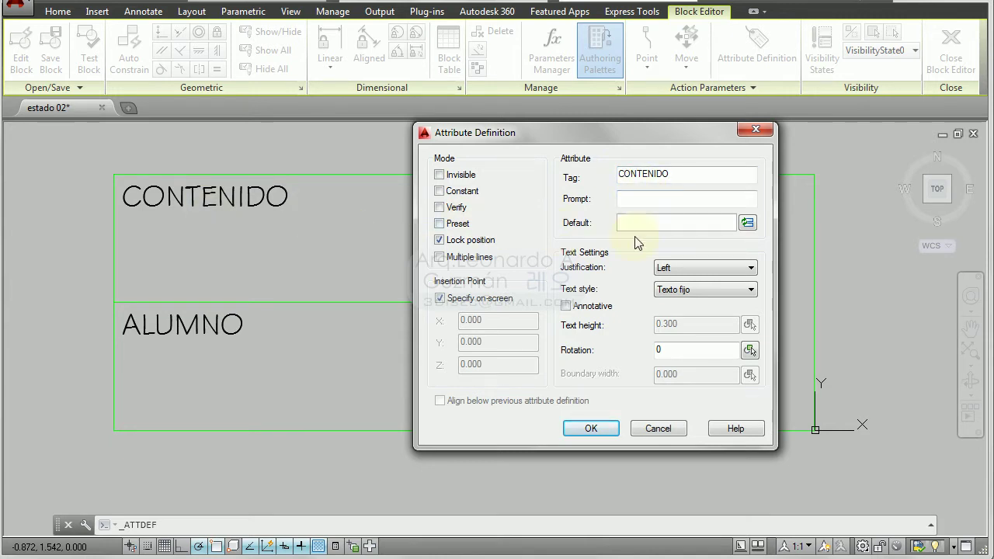
{"action": "double_click", "coordinate": [687, 175]}
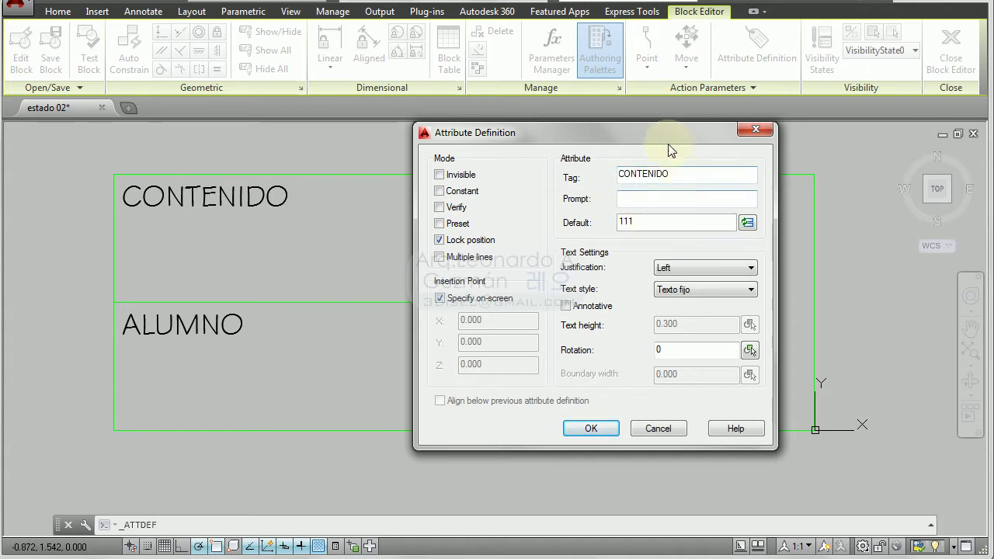
{"action": "left_click_drag", "start_coordinate": [655, 133], "coordinate": [634, 99]}
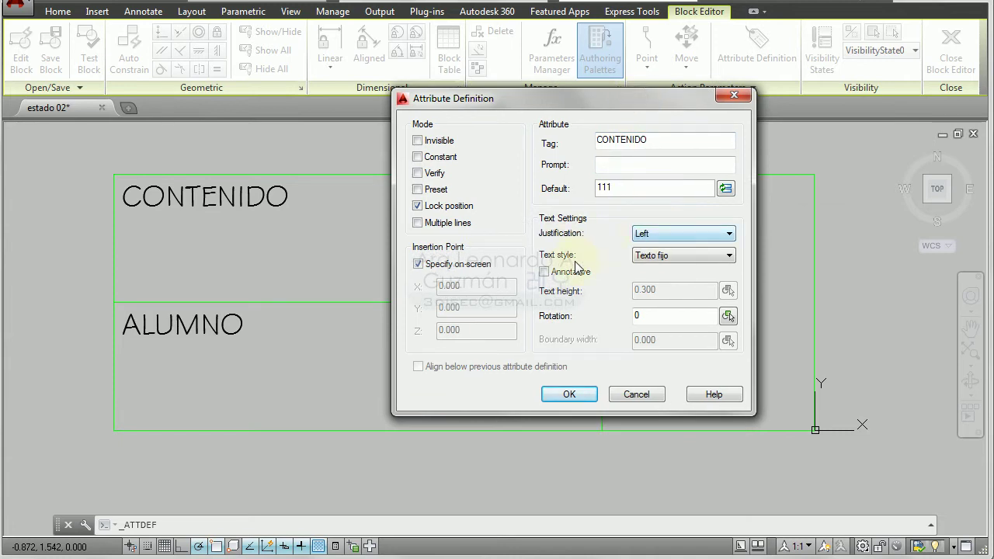
{"action": "left_click", "coordinate": [663, 256]}
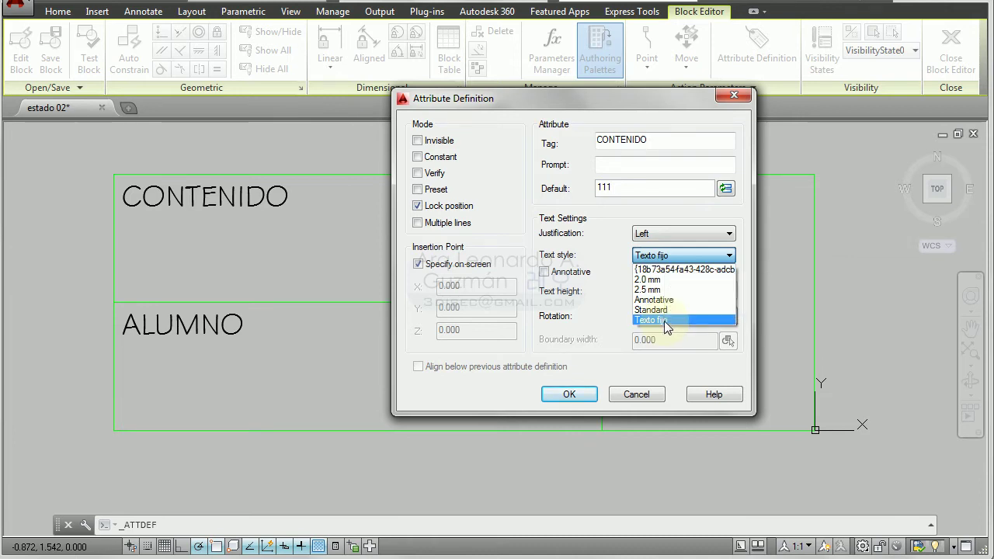
{"action": "left_click", "coordinate": [664, 310]}
{"action": "left_click", "coordinate": [669, 314]}
{"action": "double_click", "coordinate": [669, 290]}
{"action": "type", "text": "3"}
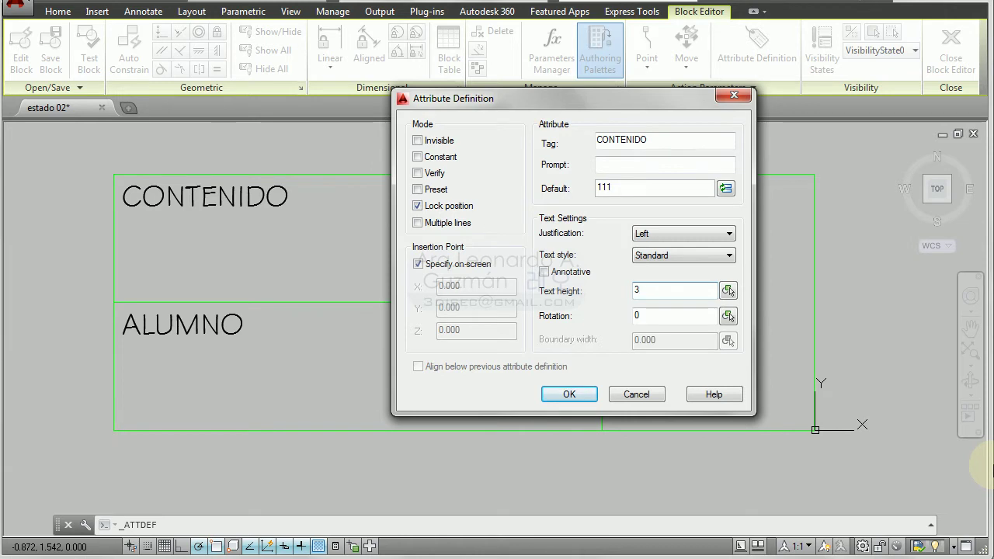
{"action": "left_click", "coordinate": [571, 394]}
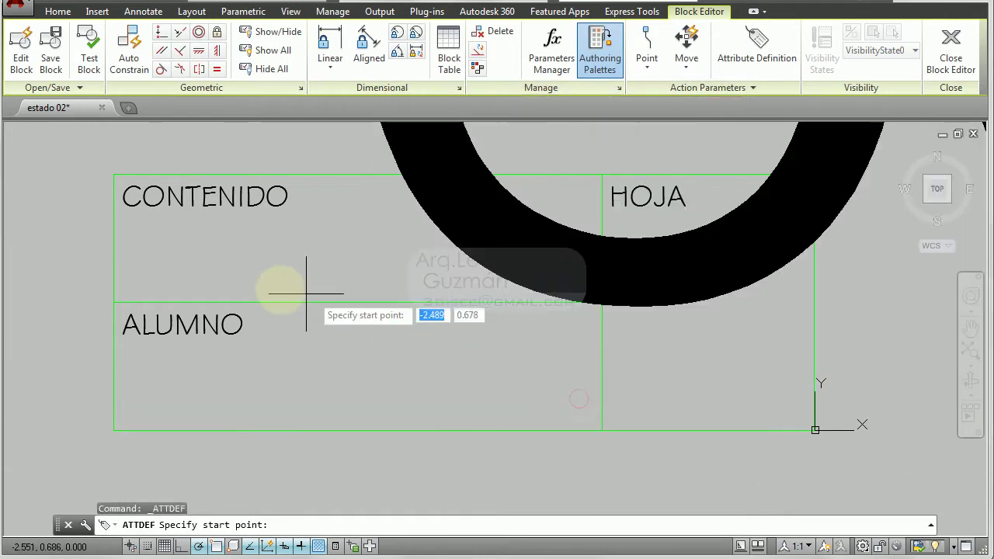
{"action": "key", "text": "Escape"}
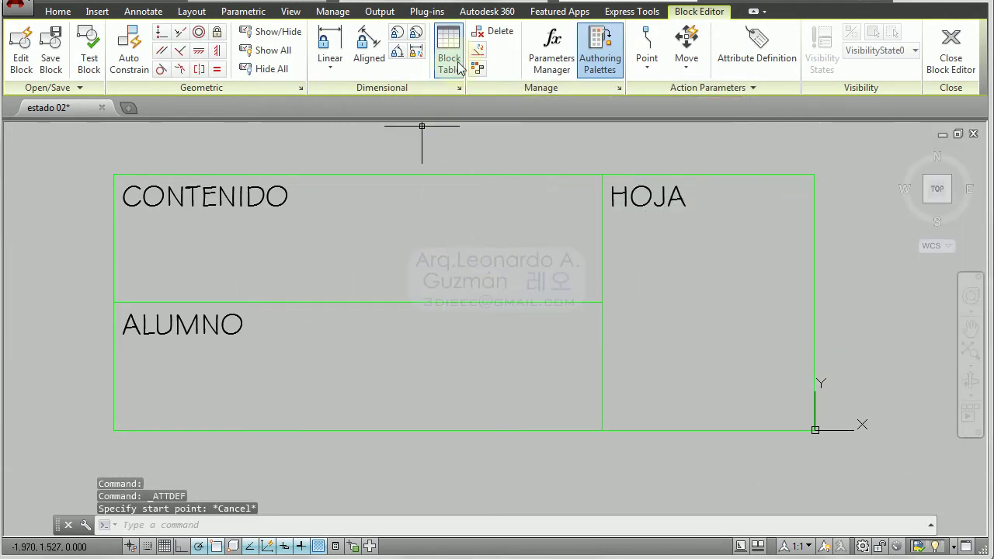
Step: Define a CONTENIDO attribute (tag and default CONTENIDO, Texto fijo style) in the upper-left cell
{"action": "left_click", "coordinate": [755, 39]}
{"action": "left_click", "coordinate": [604, 273]}
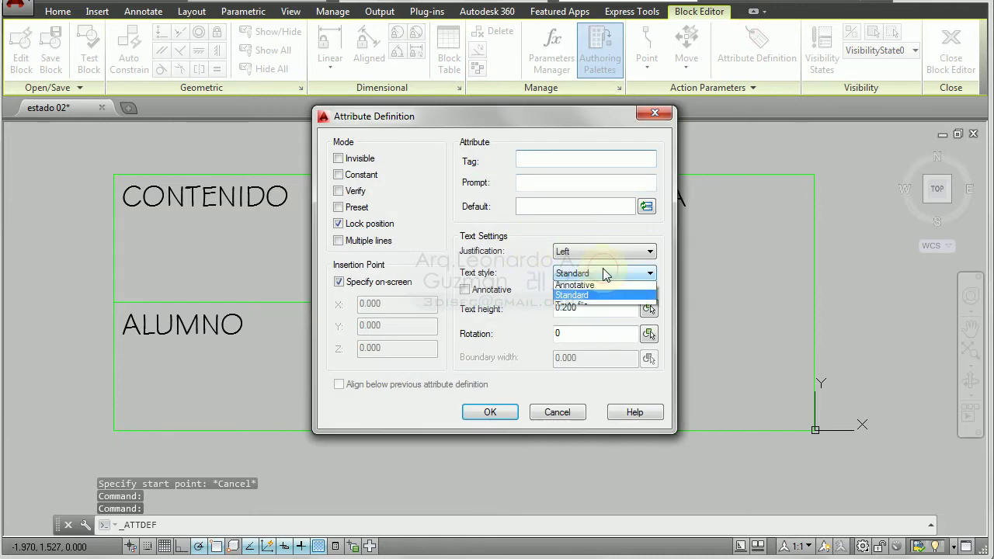
{"action": "left_click", "coordinate": [643, 339]}
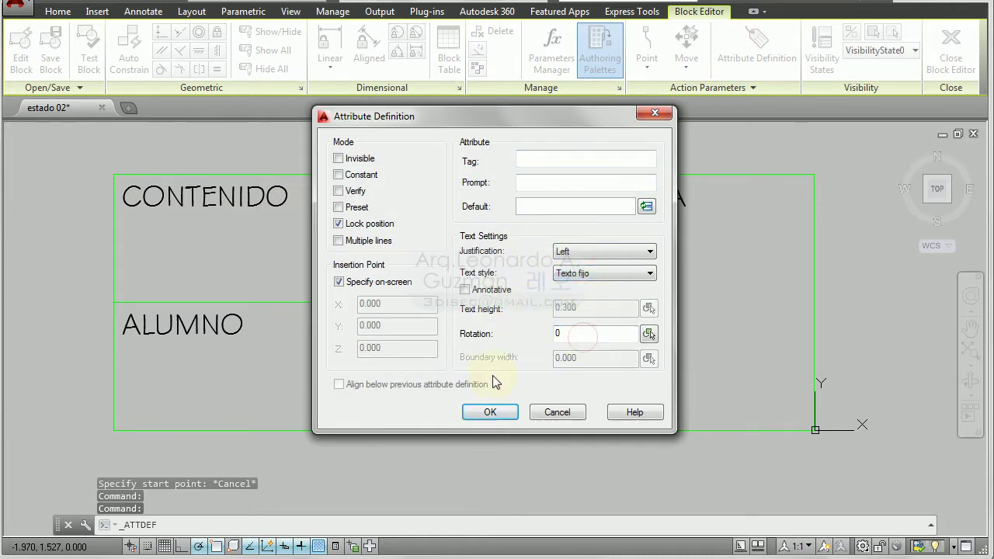
{"action": "left_click", "coordinate": [490, 411]}
{"action": "left_click", "coordinate": [548, 310]}
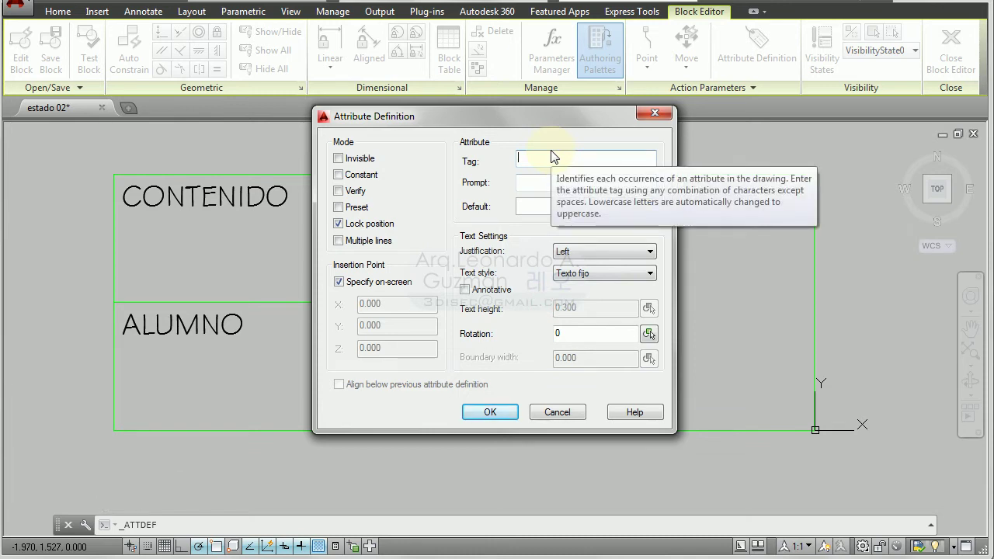
{"action": "type", "text": "CONTENIDO"}
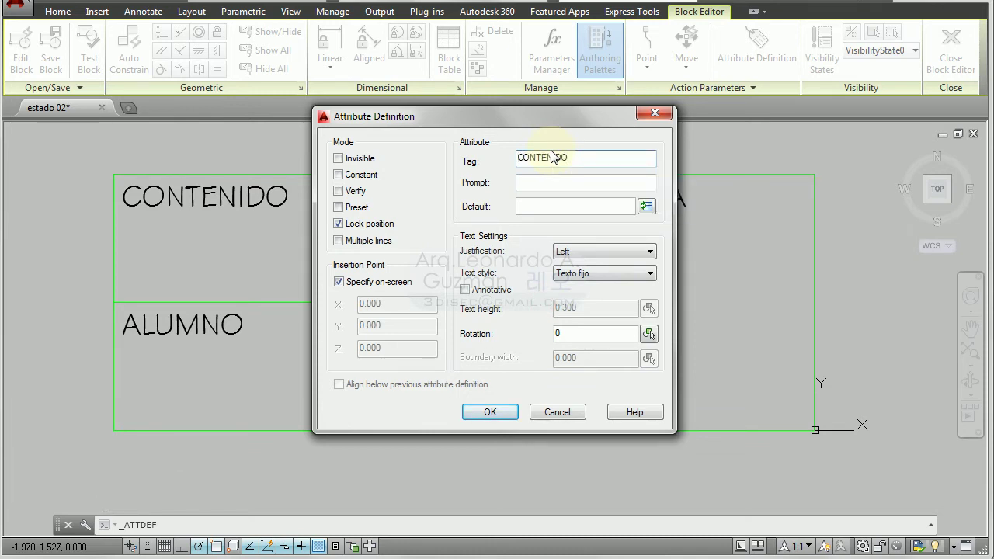
{"action": "left_click_drag", "start_coordinate": [576, 159], "coordinate": [489, 160]}
{"action": "key", "text": "ctrl+c"}
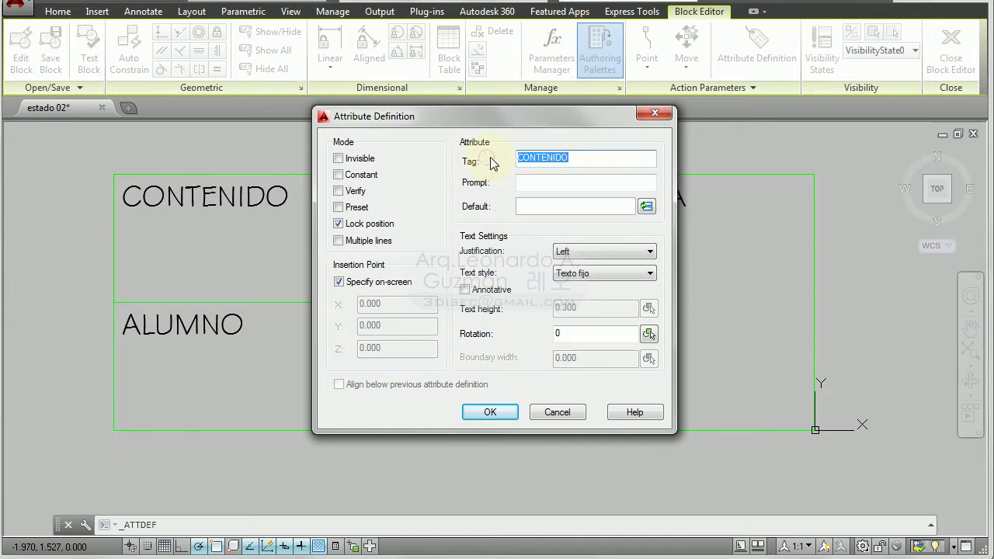
{"action": "left_click", "coordinate": [533, 204]}
{"action": "key", "text": "ctrl+v"}
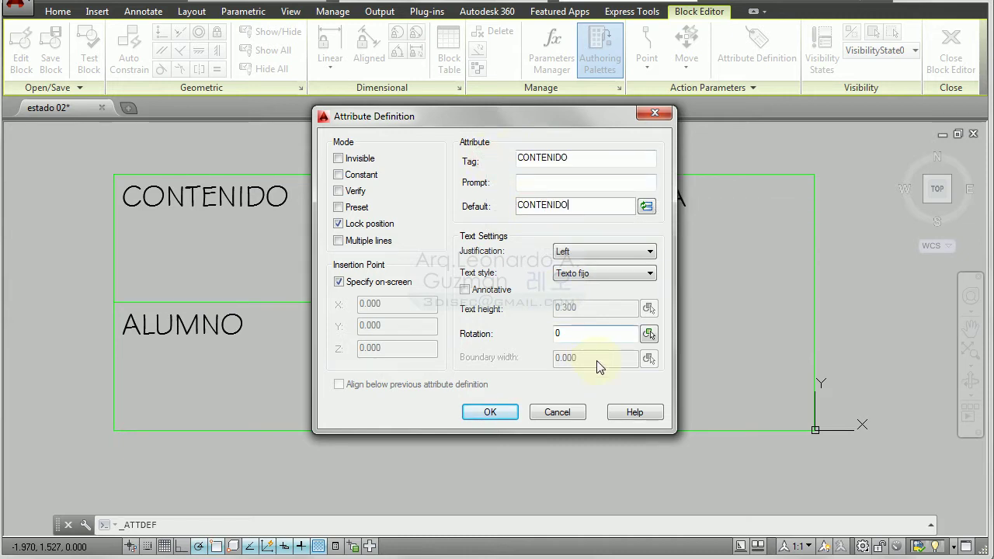
{"action": "left_click", "coordinate": [490, 412]}
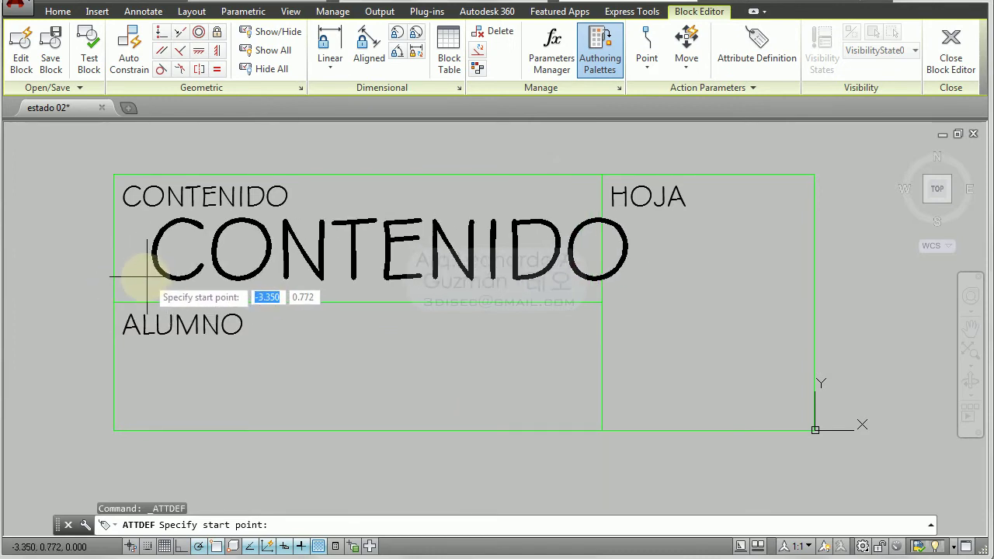
{"action": "left_click", "coordinate": [136, 275]}
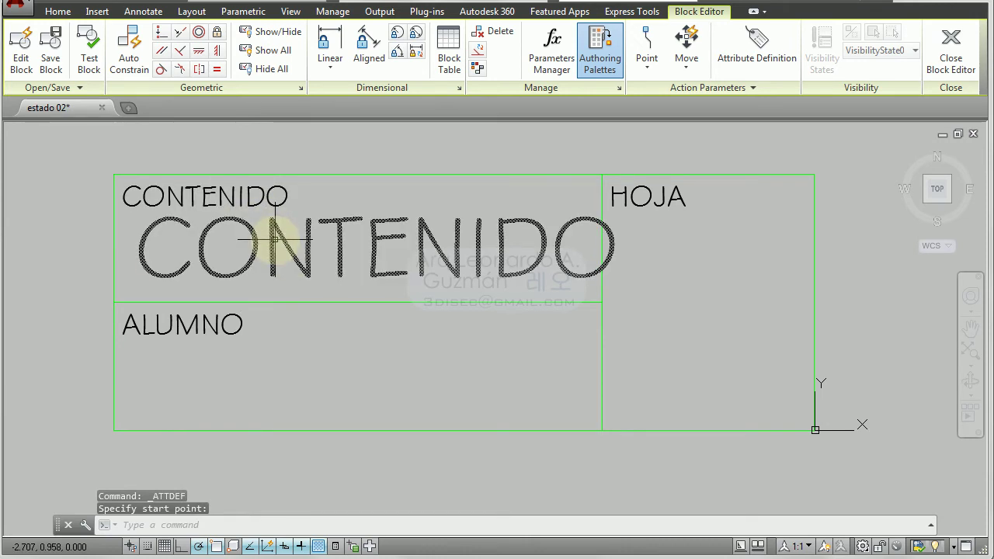
Step: Add an attribute with default value ALUMNO to the title block
{"action": "middle_click_drag", "start_coordinate": [355, 256], "coordinate": [337, 260]}
{"action": "left_click", "coordinate": [757, 39]}
{"action": "type", "text": "ALUMNO"}
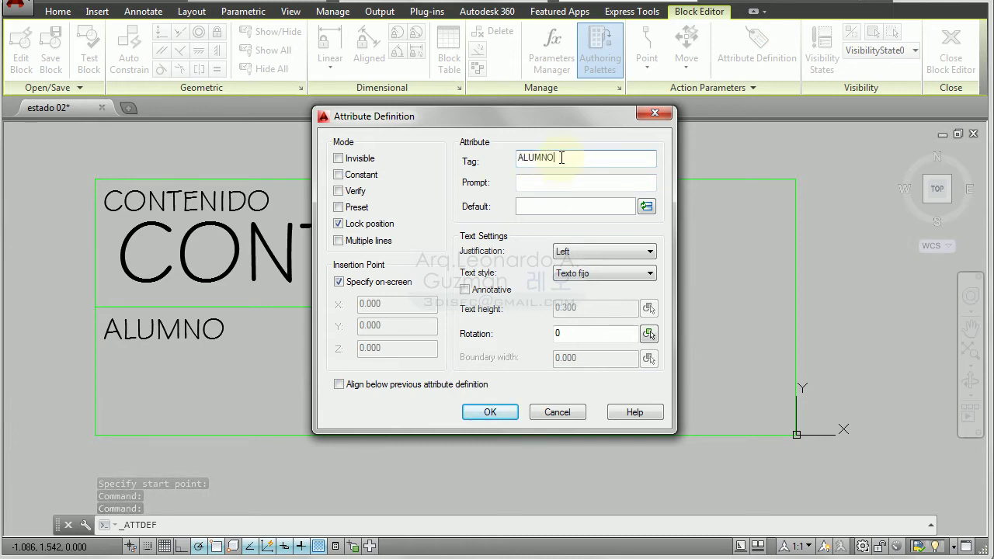
{"action": "left_click", "coordinate": [567, 203]}
{"action": "type", "text": "ALUMNO"}
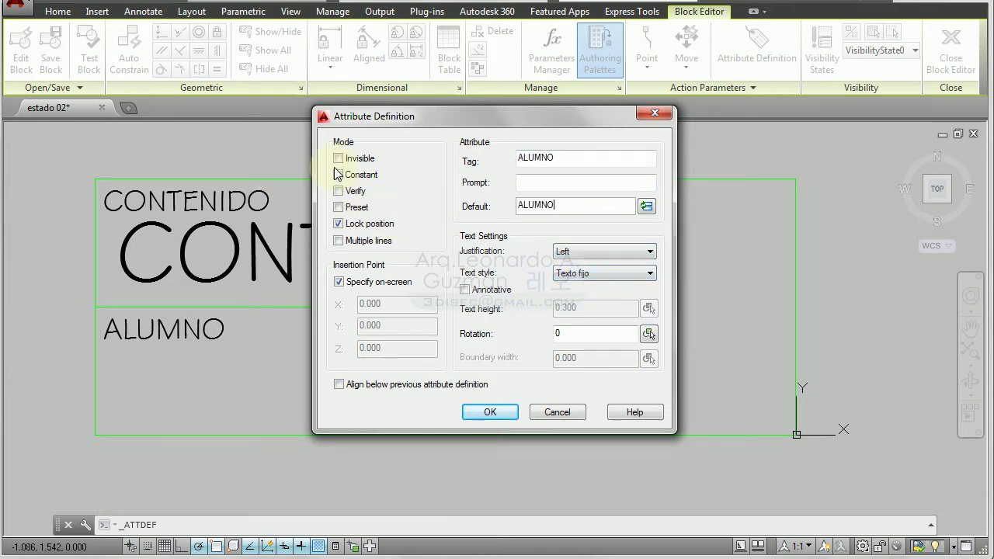
{"action": "left_click", "coordinate": [490, 412]}
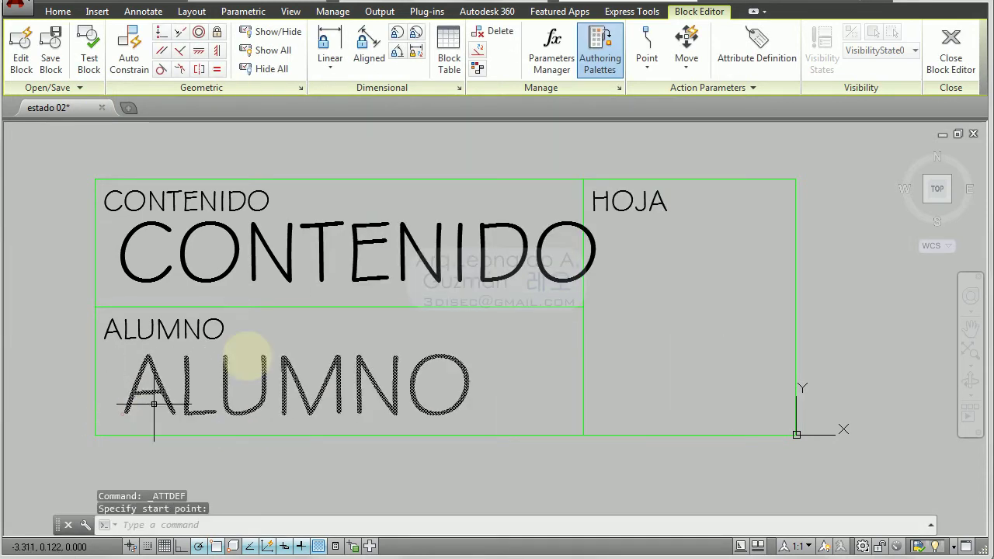
{"action": "middle_click_drag", "start_coordinate": [248, 355], "coordinate": [83, 356]}
Step: Add an attribute tagged H with default value HOJA to the title block
{"action": "left_click", "coordinate": [753, 48]}
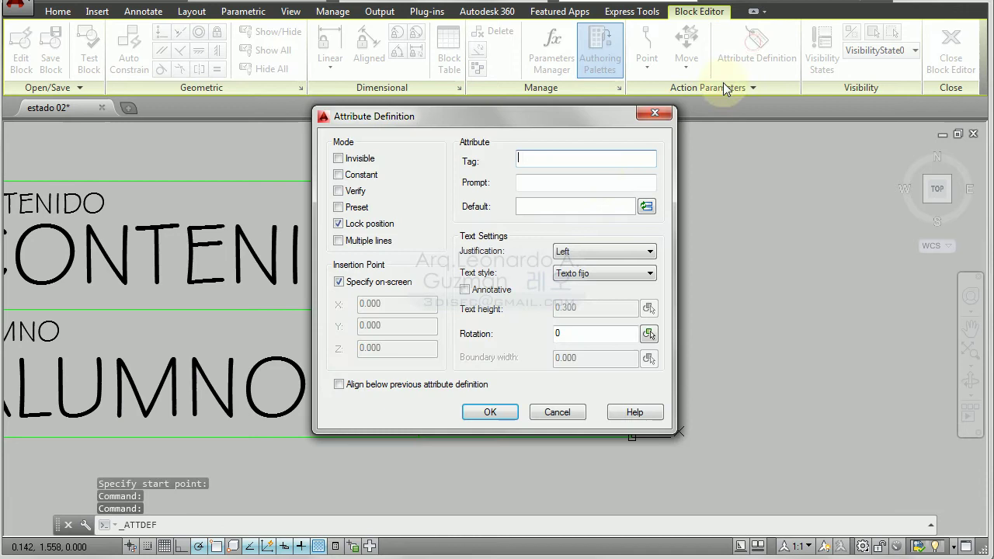
{"action": "type", "text": "HOJA"}
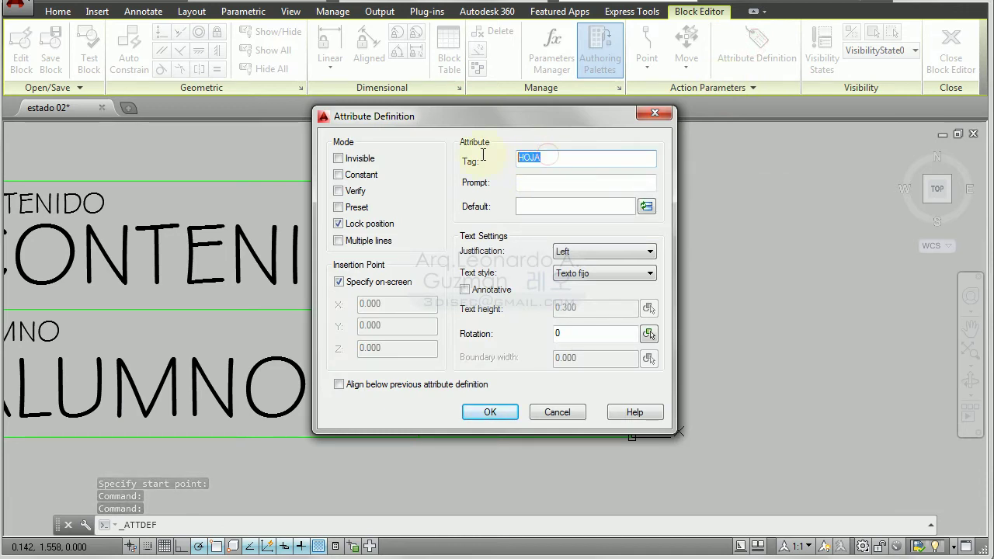
{"action": "left_click", "coordinate": [544, 208]}
{"action": "type", "text": "HOJA"}
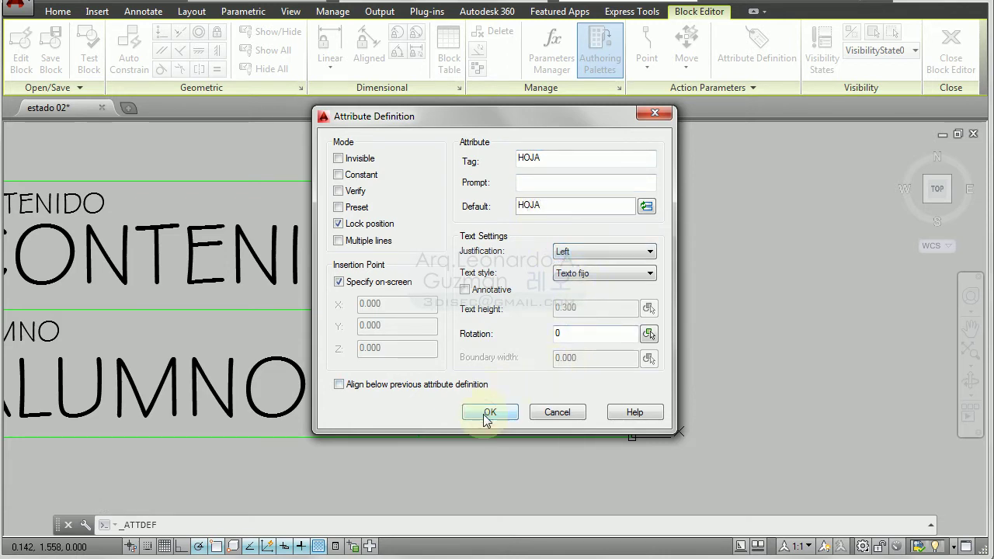
{"action": "left_click", "coordinate": [486, 413]}
{"action": "mouse_move", "coordinate": [438, 337]}
{"action": "middle_mouse_down"}
{"action": "mouse_move", "coordinate": [411, 288]}
{"action": "mouse_move", "coordinate": [575, 291]}
{"action": "middle_mouse_up"}
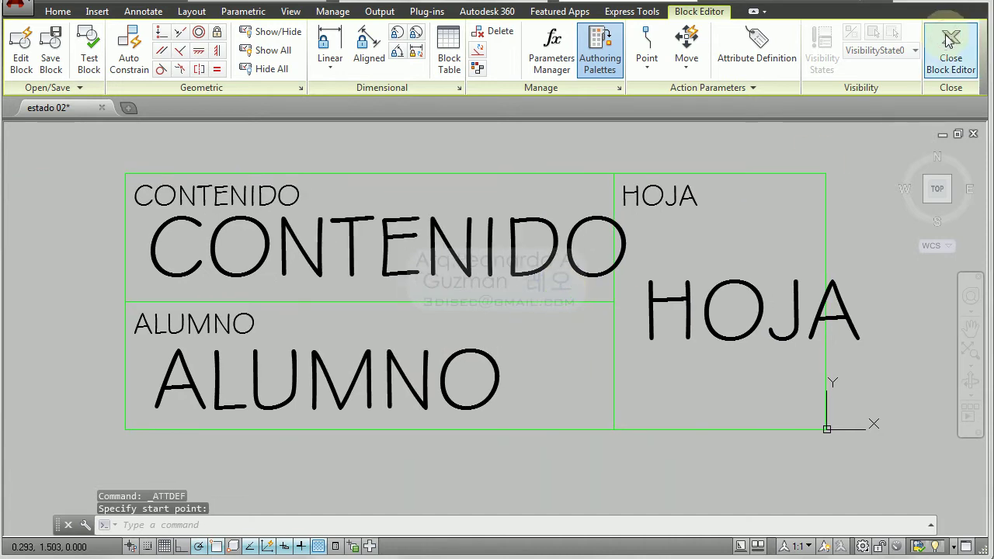
Step: Close the Block Editor keeping the changes and zoom in on the Layout2 title block
{"action": "left_click", "coordinate": [949, 41]}
{"action": "left_click", "coordinate": [278, 369]}
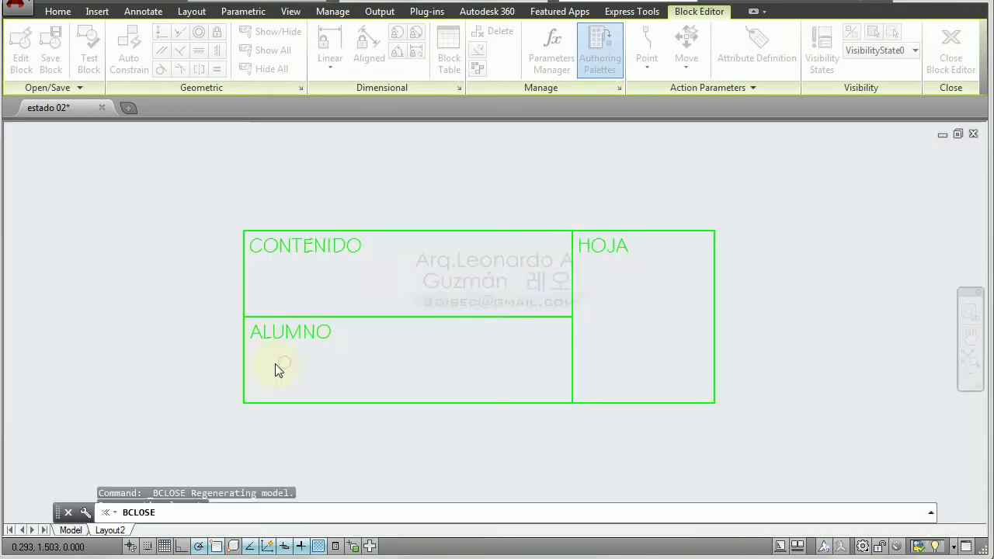
{"action": "left_click", "coordinate": [479, 311]}
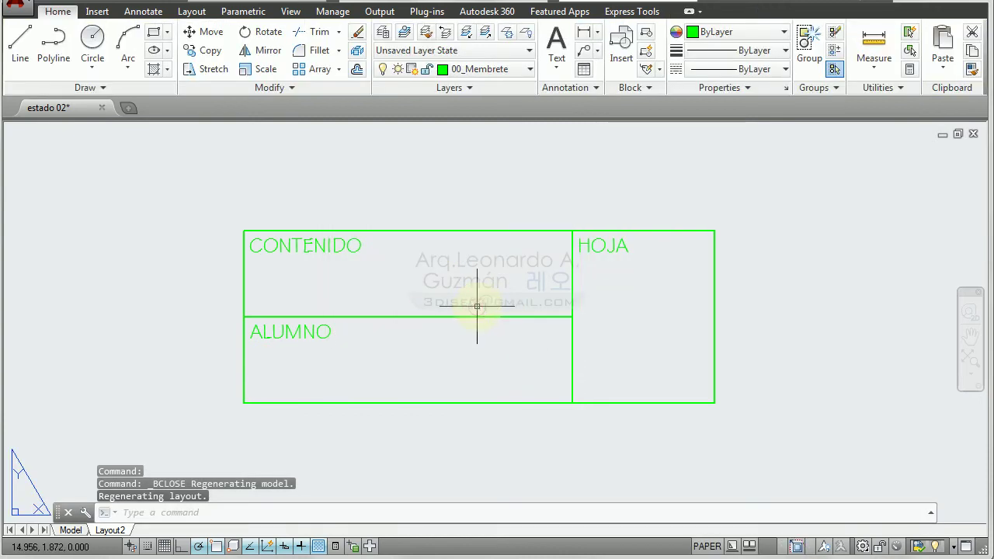
{"action": "scroll", "coordinate": [478, 289], "scroll_direction": "up", "scroll_amount": 8}
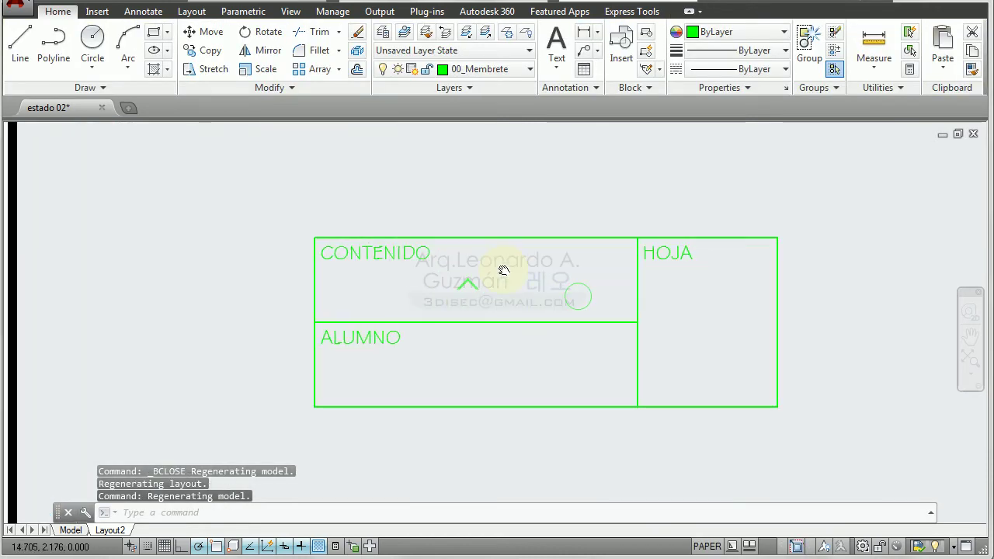
Step: Erase the existing title block from Layout2
{"action": "double_click", "coordinate": [512, 307]}
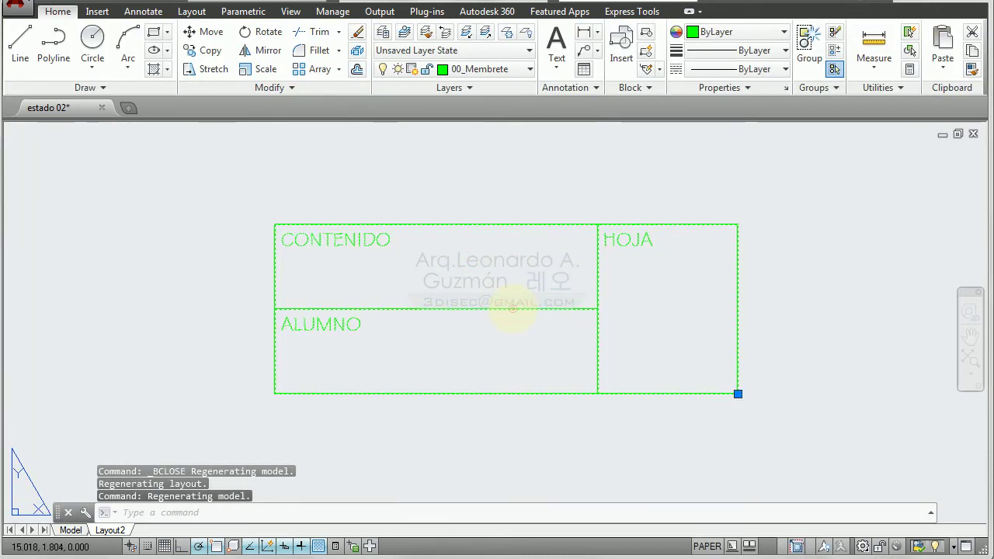
{"action": "left_click", "coordinate": [543, 381]}
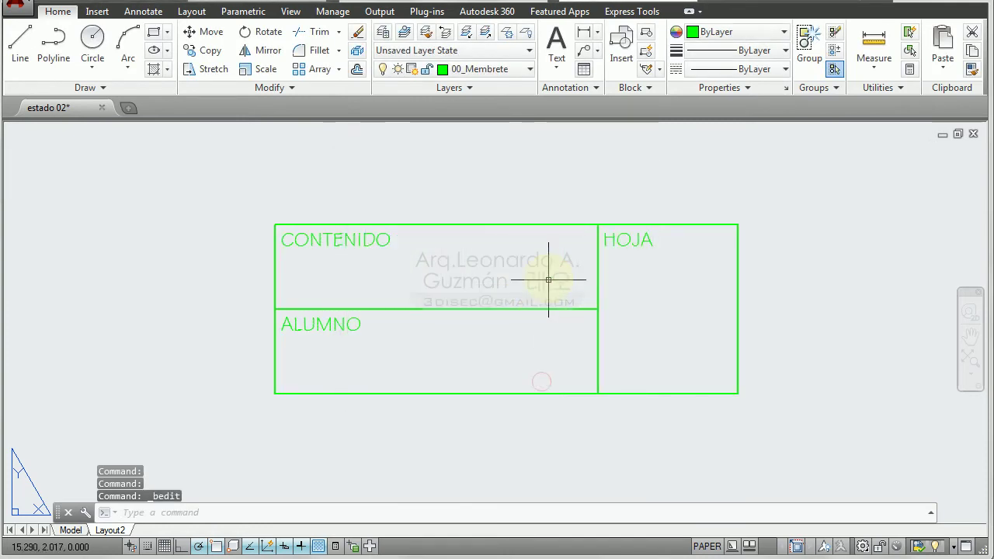
{"action": "scroll", "coordinate": [575, 275], "scroll_direction": "down", "scroll_amount": 2}
{"action": "left_click", "coordinate": [575, 274]}
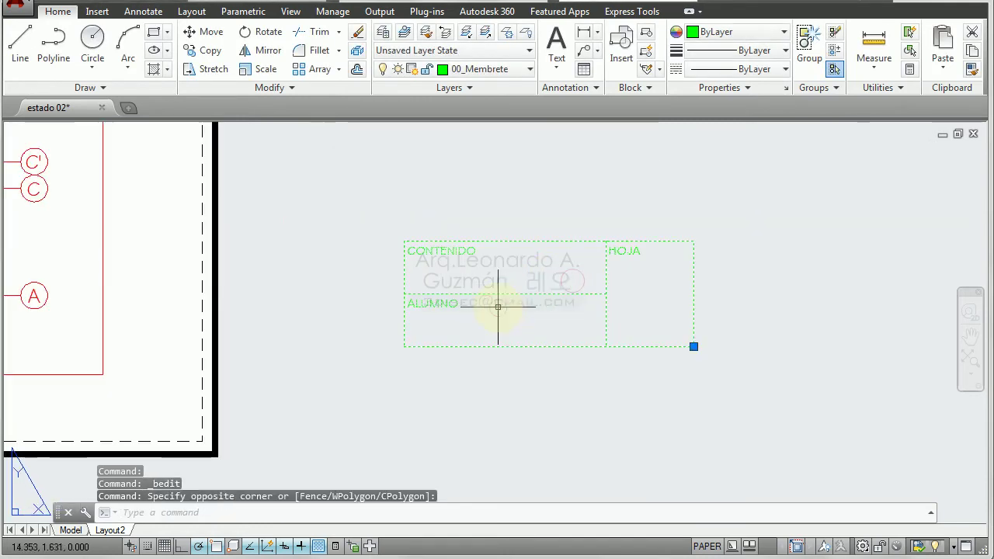
{"action": "key", "text": "Delete"}
Step: Insert the membret block with CONTENIDO 123, ALUMNO 456 and HOJA 1/2
{"action": "left_click", "coordinate": [622, 48]}
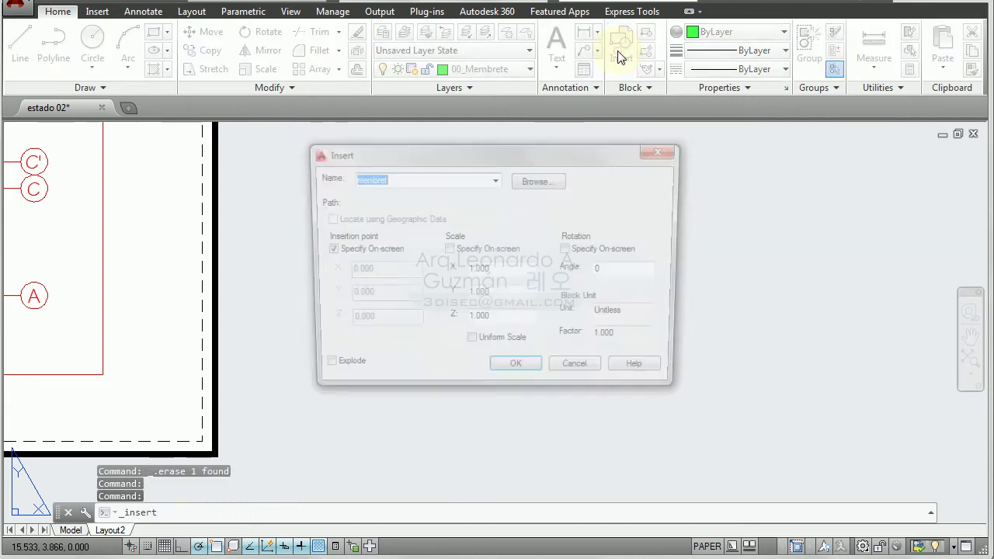
{"action": "left_click", "coordinate": [522, 375]}
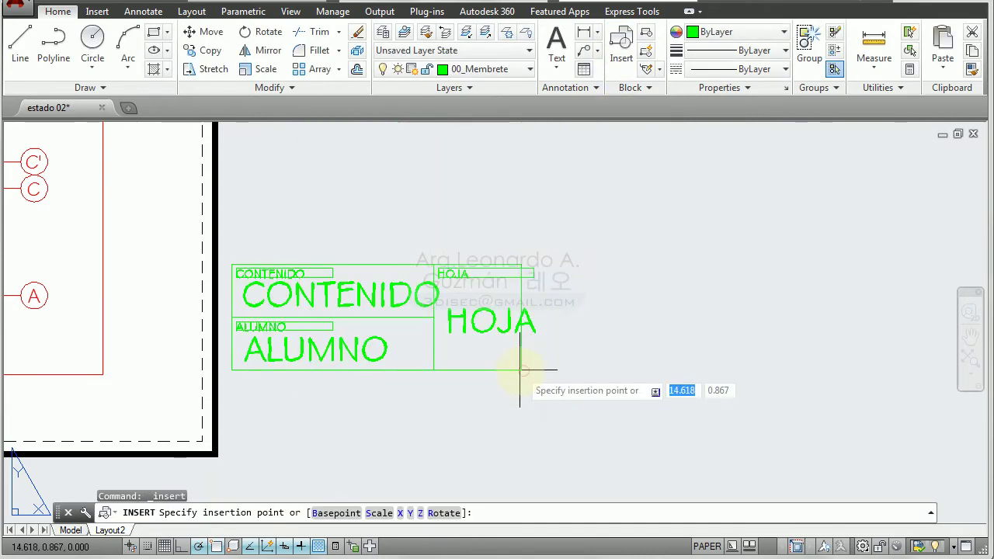
{"action": "left_click", "coordinate": [613, 379]}
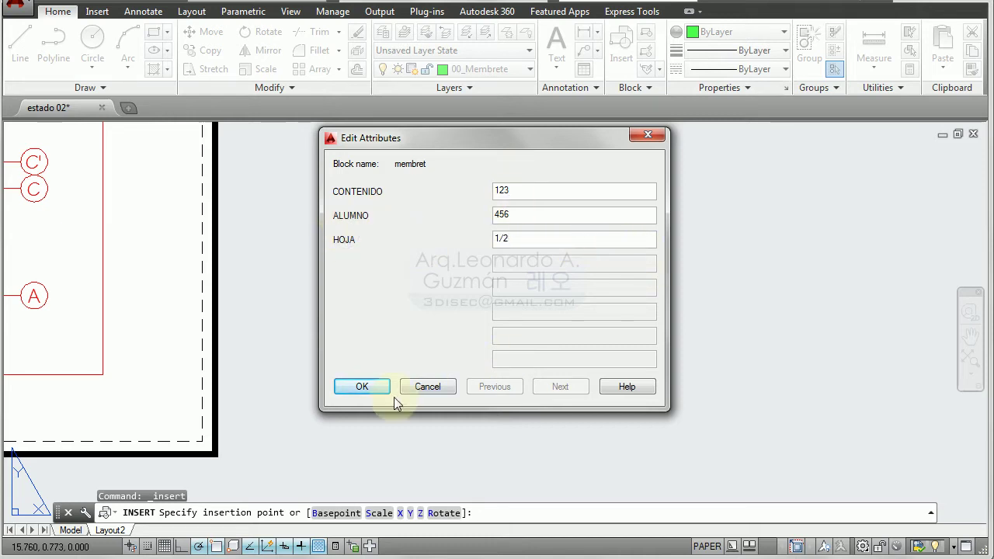
{"action": "left_click", "coordinate": [361, 387]}
{"action": "scroll", "coordinate": [461, 340], "scroll_direction": "up", "scroll_amount": 4}
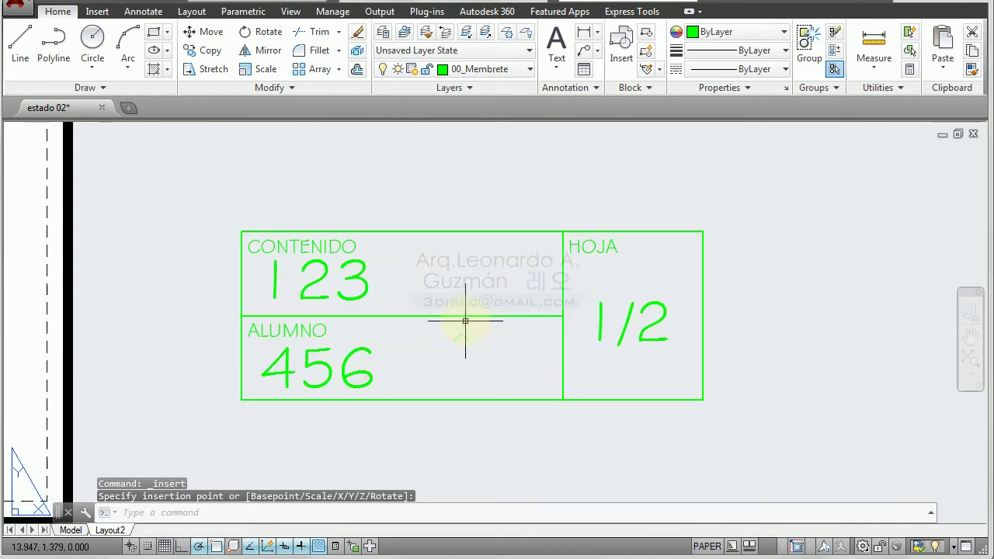
{"action": "middle_click_drag", "start_coordinate": [465, 320], "coordinate": [485, 324]}
{"action": "left_click", "coordinate": [486, 319]}
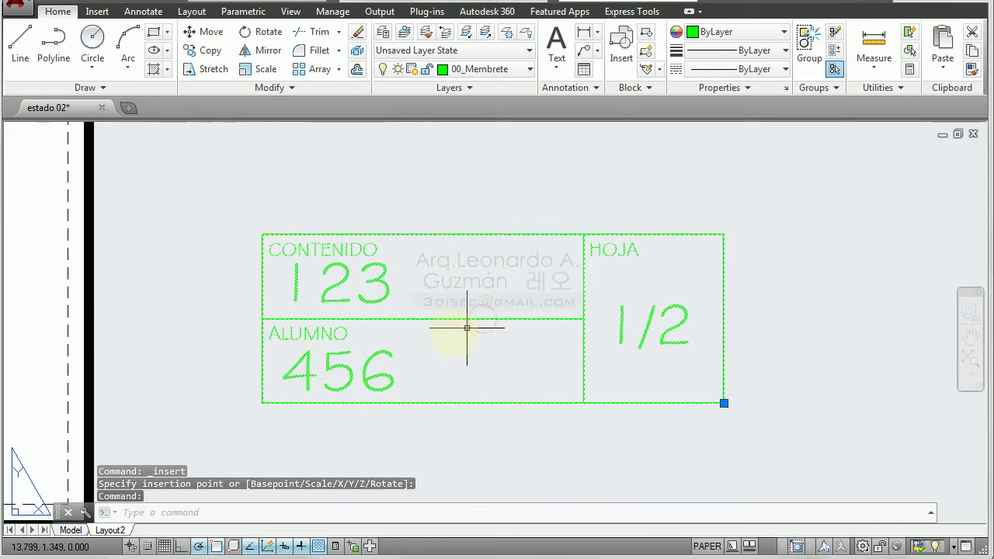
Step: In the Enhanced Attribute Editor, replace CONTENIDO's value 123 with 789
{"action": "double_click", "coordinate": [389, 318]}
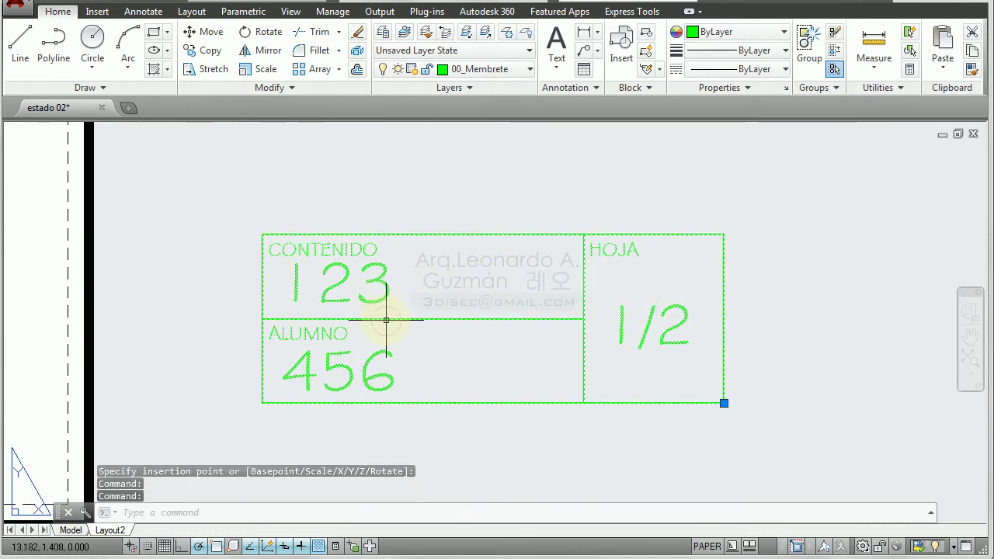
{"action": "left_click_drag", "start_coordinate": [474, 168], "coordinate": [642, 151]}
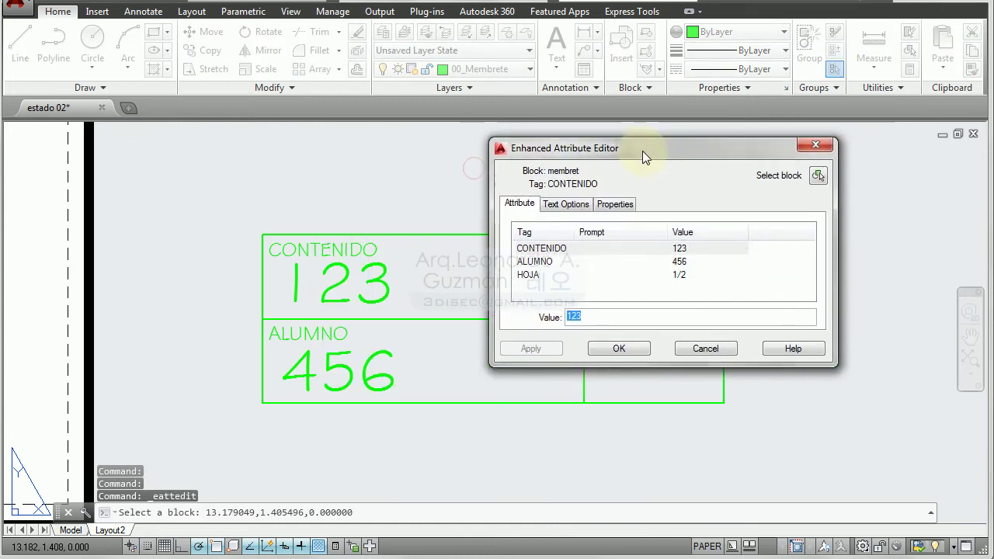
{"action": "left_click", "coordinate": [551, 264]}
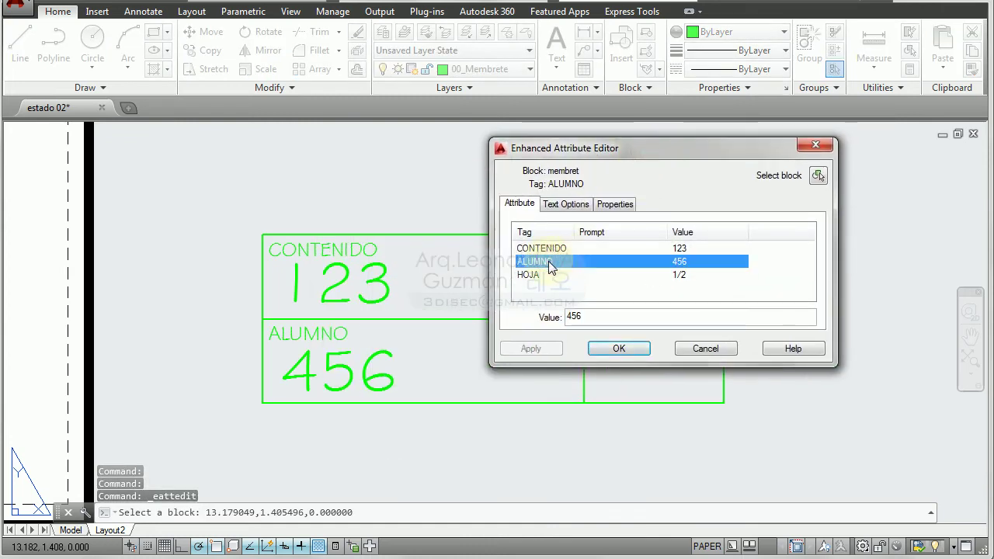
{"action": "left_click", "coordinate": [553, 249]}
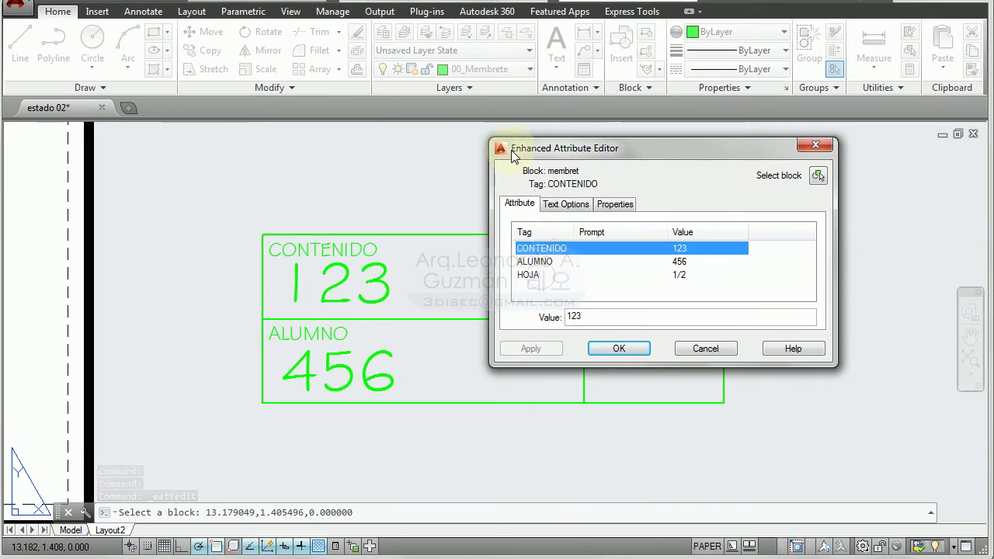
{"action": "left_click_drag", "start_coordinate": [596, 316], "coordinate": [525, 315]}
{"action": "type", "text": "789"}
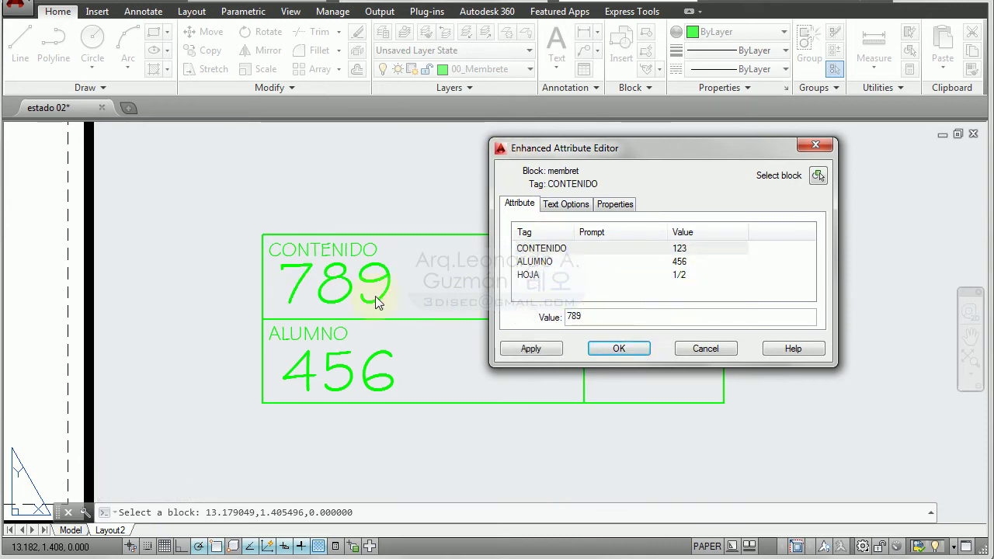
{"action": "left_click", "coordinate": [627, 349]}
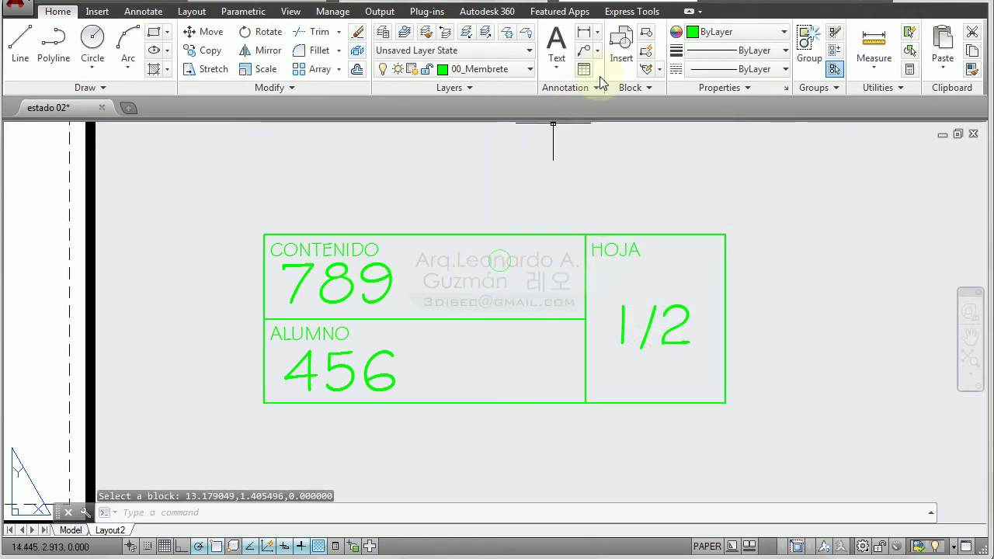
{"action": "left_click", "coordinate": [485, 225]}
Step: Cancel the title block menu, zoom out and switch from Layout2 to Model
{"action": "right_click", "coordinate": [481, 235]}
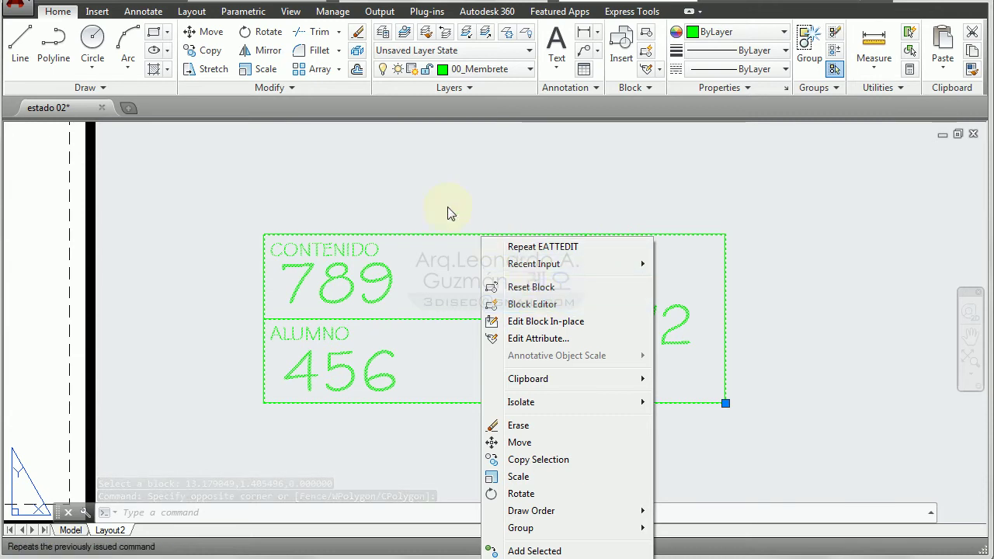
{"action": "key", "text": "Escape"}
{"action": "scroll", "coordinate": [533, 270], "scroll_direction": "down", "scroll_amount": 5}
{"action": "scroll", "coordinate": [374, 233], "scroll_direction": "up", "scroll_amount": 2}
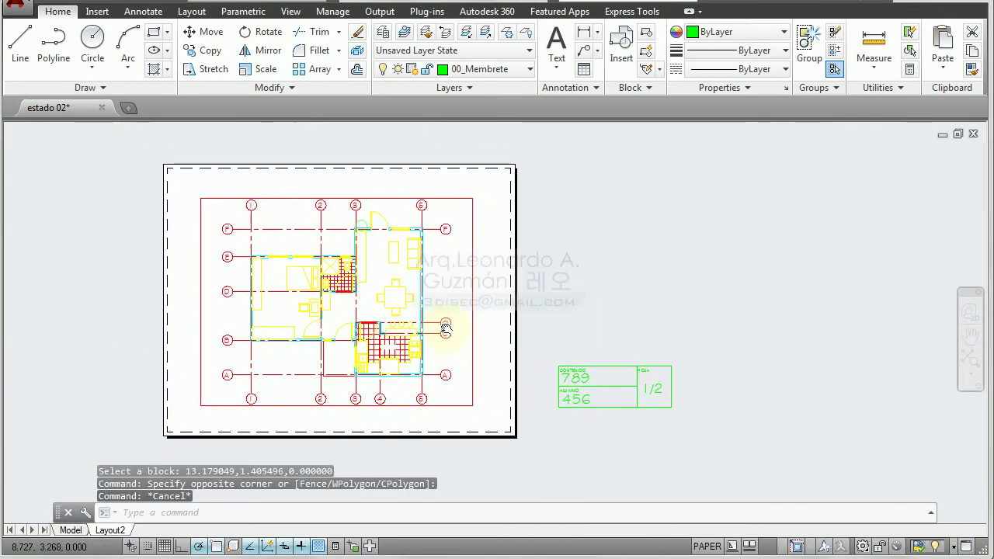
{"action": "scroll", "coordinate": [238, 289], "scroll_direction": "up", "scroll_amount": 3}
{"action": "scroll", "coordinate": [238, 289], "scroll_direction": "down", "scroll_amount": 1}
{"action": "scroll", "coordinate": [264, 381], "scroll_direction": "up", "scroll_amount": 1}
{"action": "left_click", "coordinate": [74, 531]}
Step: Frame the plan's grid lines and turn off annotation visibility to hide dimensions and labels
{"action": "scroll", "coordinate": [284, 247], "scroll_direction": "up", "scroll_amount": 1}
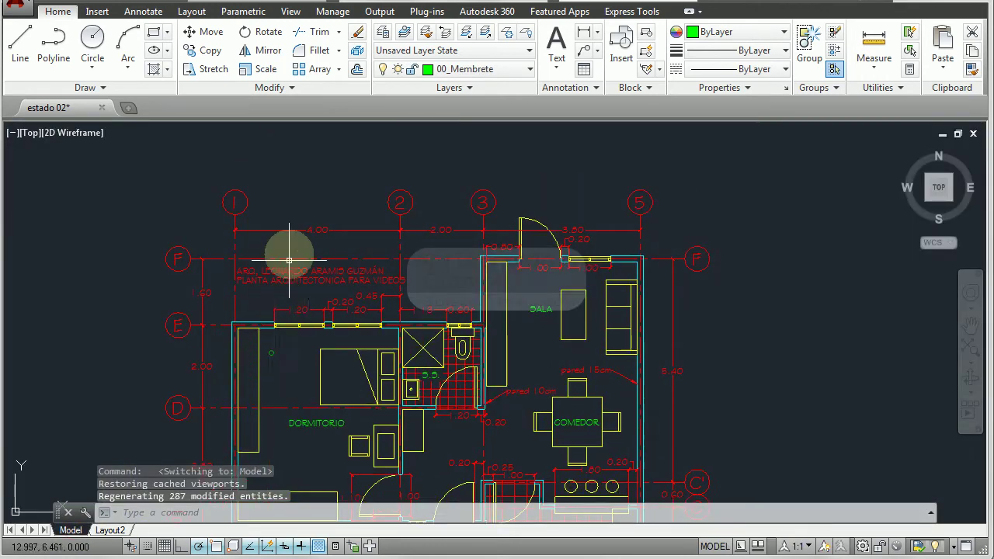
{"action": "scroll", "coordinate": [264, 264], "scroll_direction": "up", "scroll_amount": 3}
{"action": "middle_click_drag", "start_coordinate": [251, 282], "coordinate": [273, 252]}
{"action": "middle_click_drag", "start_coordinate": [381, 244], "coordinate": [486, 242]}
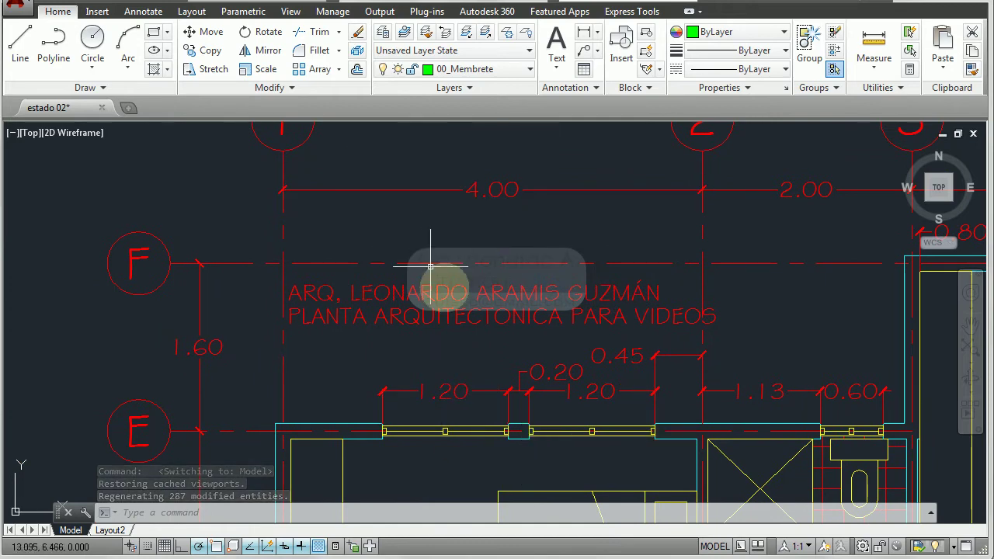
{"action": "scroll", "coordinate": [432, 233], "scroll_direction": "down", "scroll_amount": 4}
{"action": "scroll", "coordinate": [498, 237], "scroll_direction": "up", "scroll_amount": 2}
{"action": "middle_click_drag", "start_coordinate": [288, 188], "coordinate": [411, 315]}
{"action": "scroll", "coordinate": [411, 315], "scroll_direction": "up", "scroll_amount": 2}
{"action": "scroll", "coordinate": [475, 230], "scroll_direction": "down", "scroll_amount": 2}
{"action": "middle_click_drag", "start_coordinate": [501, 244], "coordinate": [441, 210]}
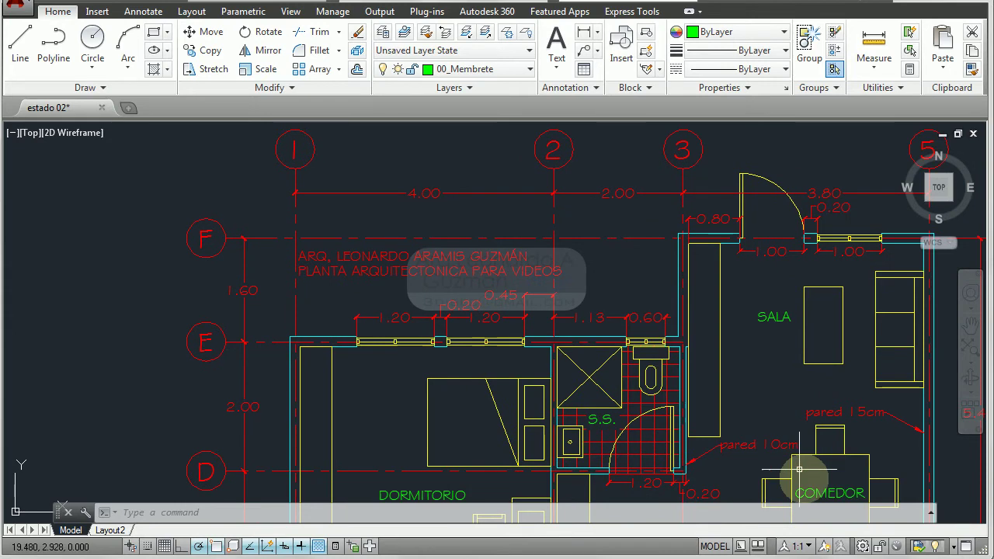
{"action": "left_click", "coordinate": [824, 546]}
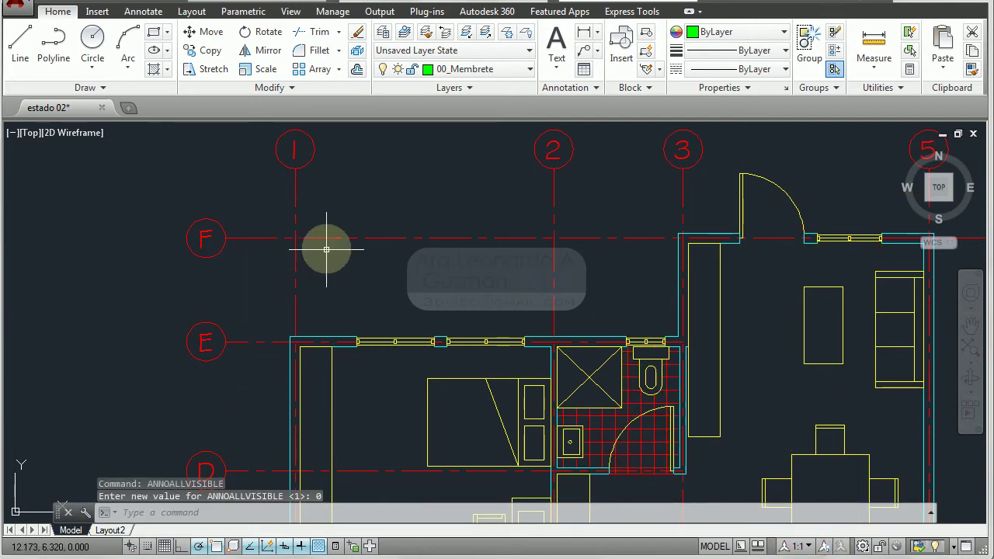
Step: Set the linetype scale (LTSCALE) to 0.4, centred on grid lines F and E
{"action": "middle_click_drag", "start_coordinate": [333, 244], "coordinate": [274, 243]}
{"action": "scroll", "coordinate": [275, 243], "scroll_direction": "up", "scroll_amount": 2}
{"action": "scroll", "coordinate": [238, 184], "scroll_direction": "up", "scroll_amount": 1}
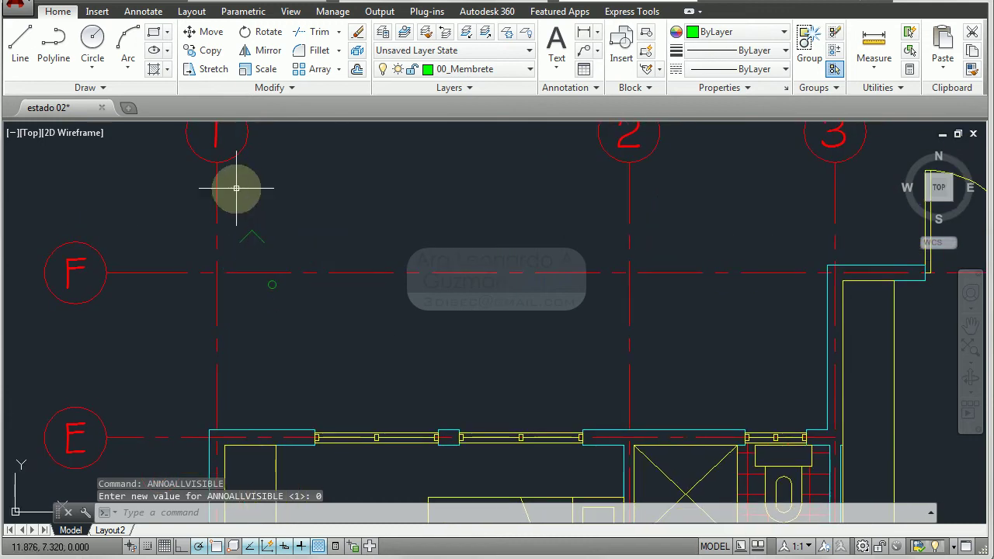
{"action": "middle_click_drag", "start_coordinate": [330, 232], "coordinate": [377, 216]}
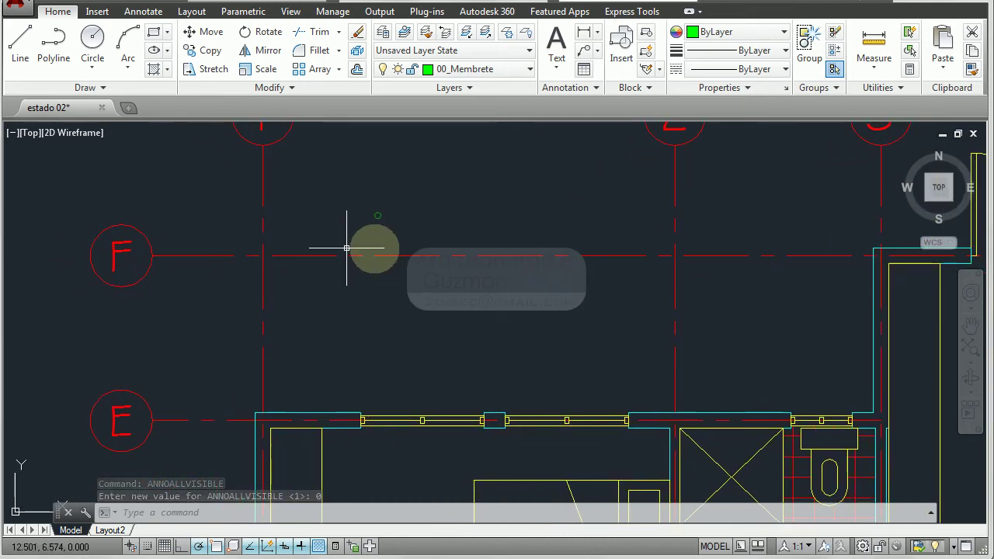
{"action": "type", "text": "l"}
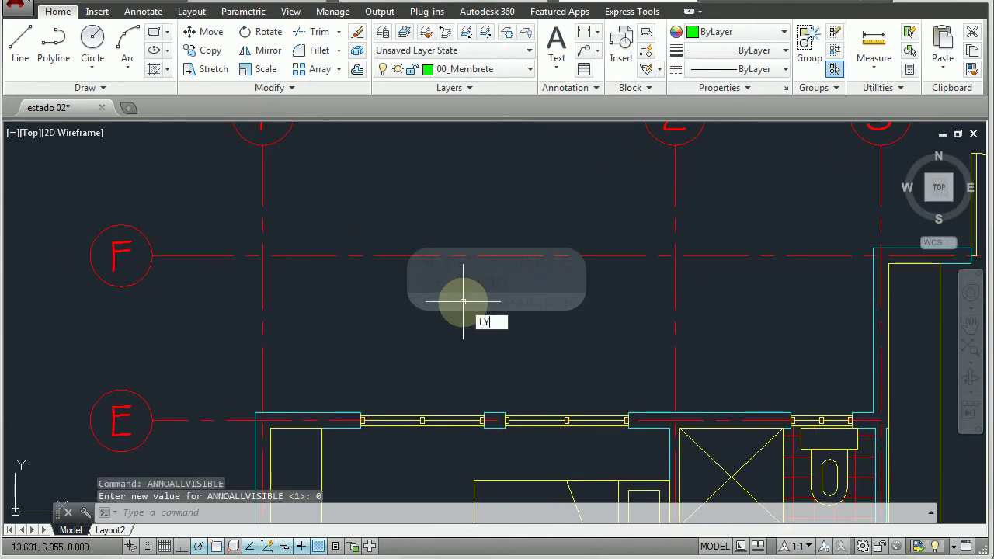
{"action": "key", "text": "BackSpace"}
{"action": "key", "text": "Return"}
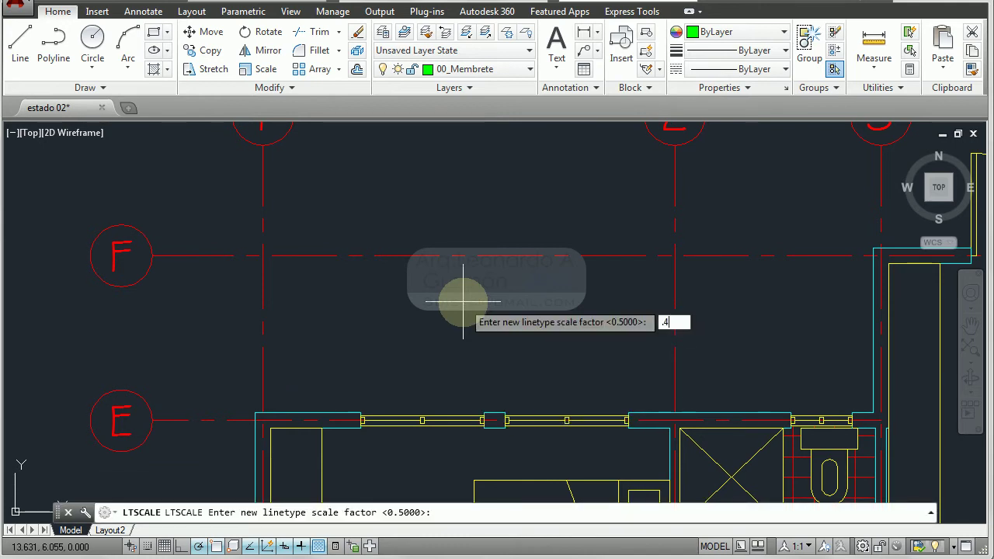
{"action": "key", "text": "Return"}
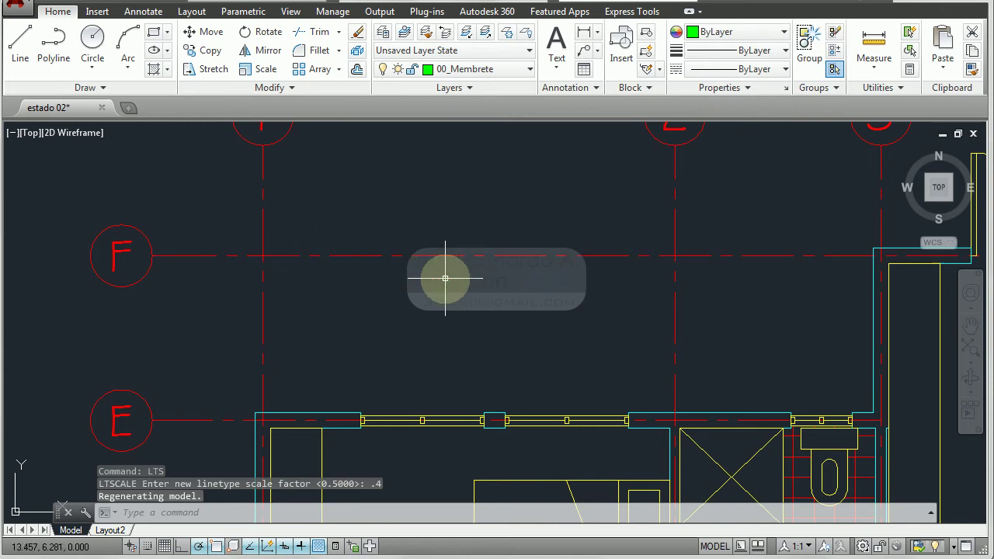
{"action": "scroll", "coordinate": [357, 262], "scroll_direction": "down", "scroll_amount": 5}
{"action": "scroll", "coordinate": [395, 256], "scroll_direction": "up", "scroll_amount": 3}
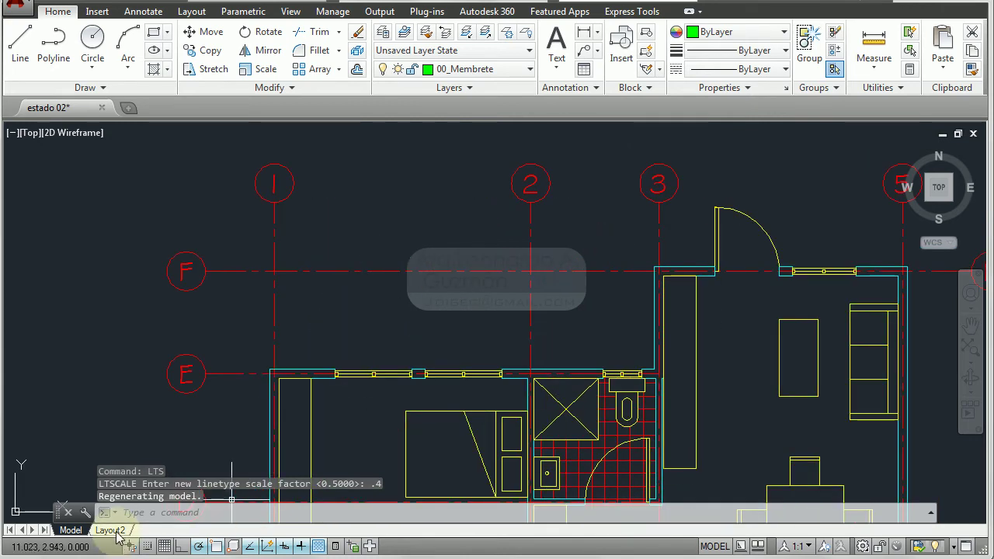
Step: Show Layout2 with the plan's upper-left grid, flipping briefly to Model and back
{"action": "left_click", "coordinate": [112, 531]}
{"action": "scroll", "coordinate": [401, 194], "scroll_direction": "up", "scroll_amount": 2}
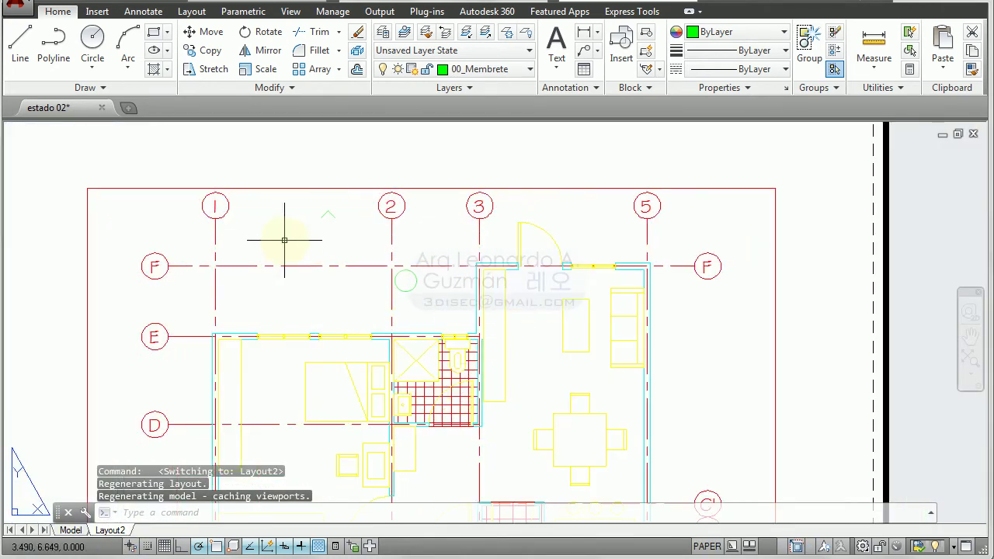
{"action": "middle_click_drag", "start_coordinate": [285, 222], "coordinate": [455, 215]}
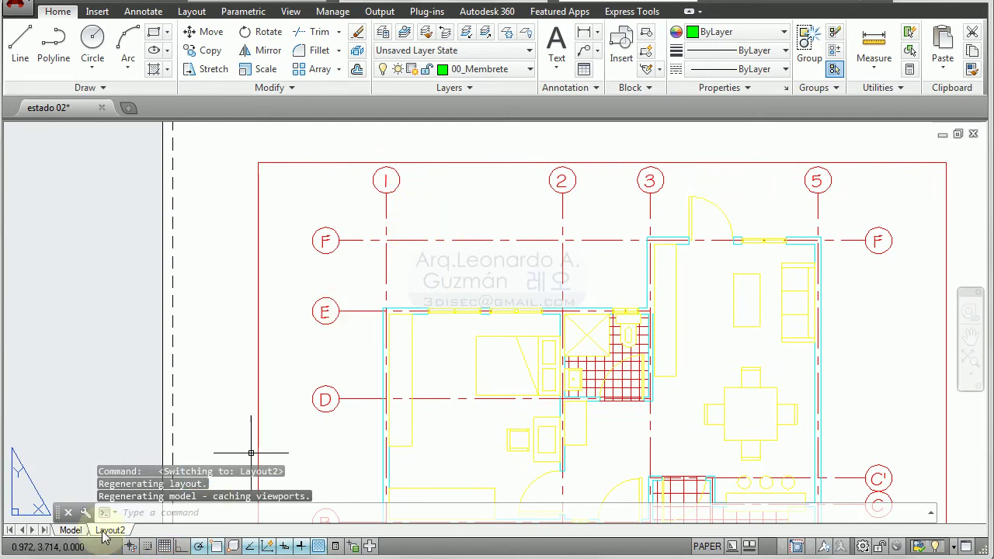
{"action": "left_click", "coordinate": [71, 531]}
{"action": "left_click", "coordinate": [106, 531]}
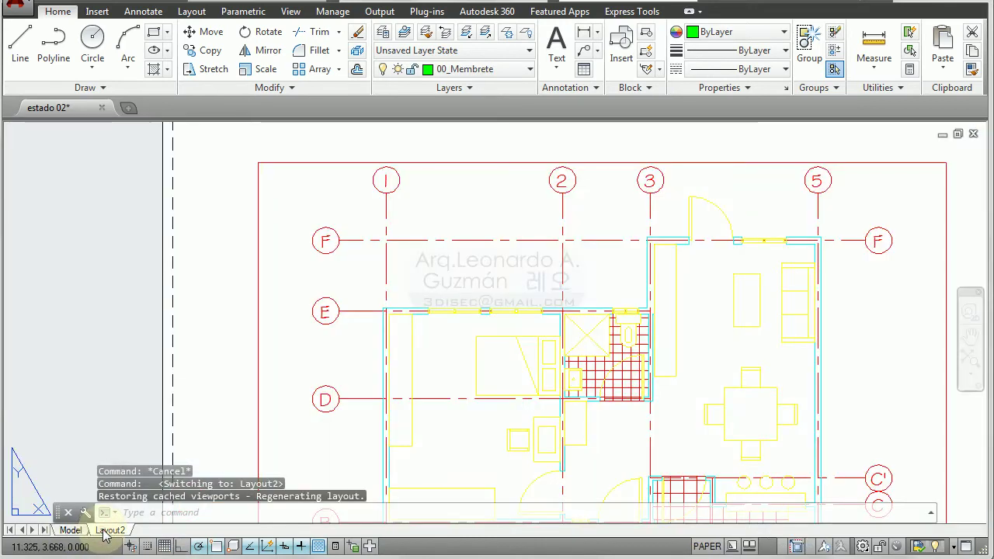
{"action": "scroll", "coordinate": [385, 241], "scroll_direction": "up", "scroll_amount": 5}
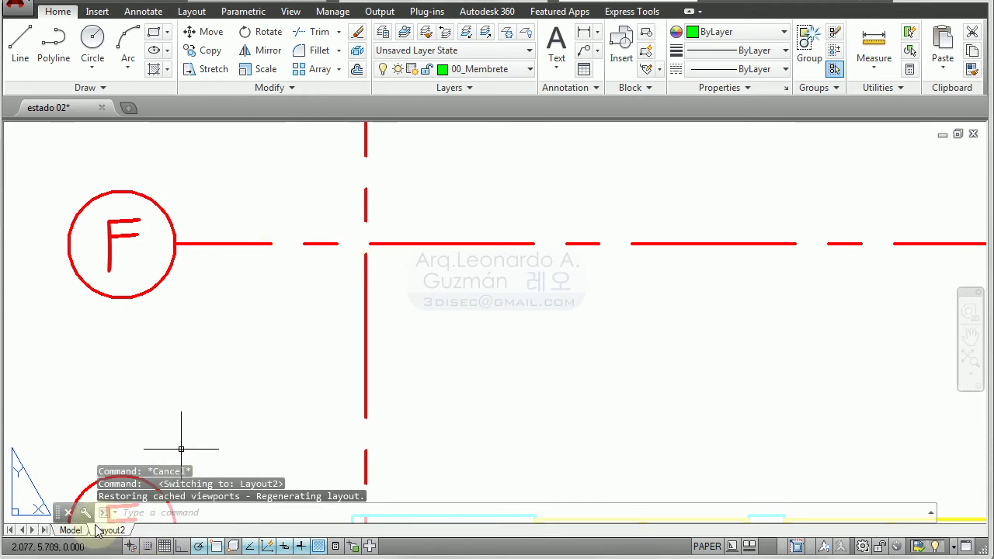
Step: Zoom in on the F/1 grid intersection in Model, then on Layout2, comparing dashes
{"action": "left_click", "coordinate": [70, 531]}
{"action": "scroll", "coordinate": [271, 264], "scroll_direction": "up", "scroll_amount": 3}
{"action": "scroll", "coordinate": [284, 325], "scroll_direction": "up", "scroll_amount": 3}
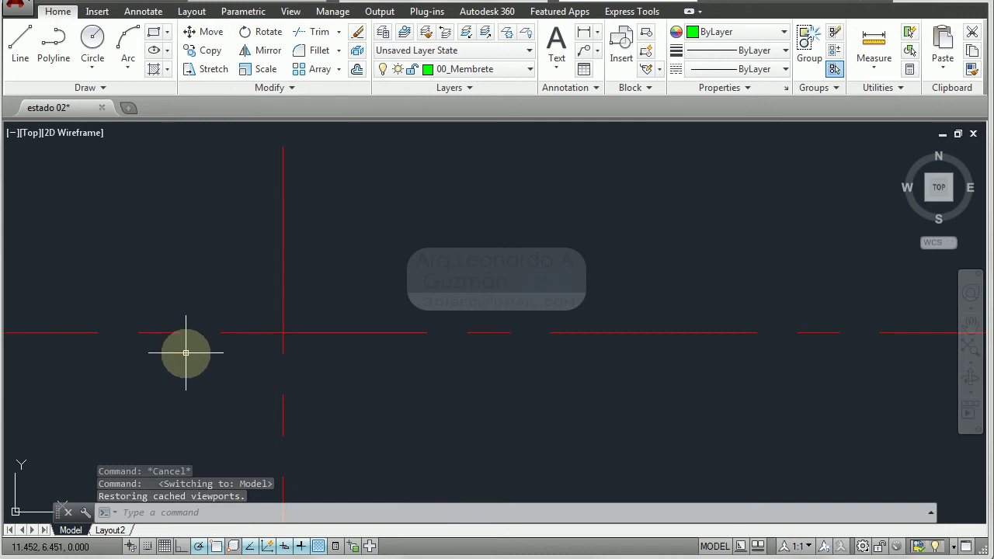
{"action": "scroll", "coordinate": [311, 303], "scroll_direction": "down", "scroll_amount": 3}
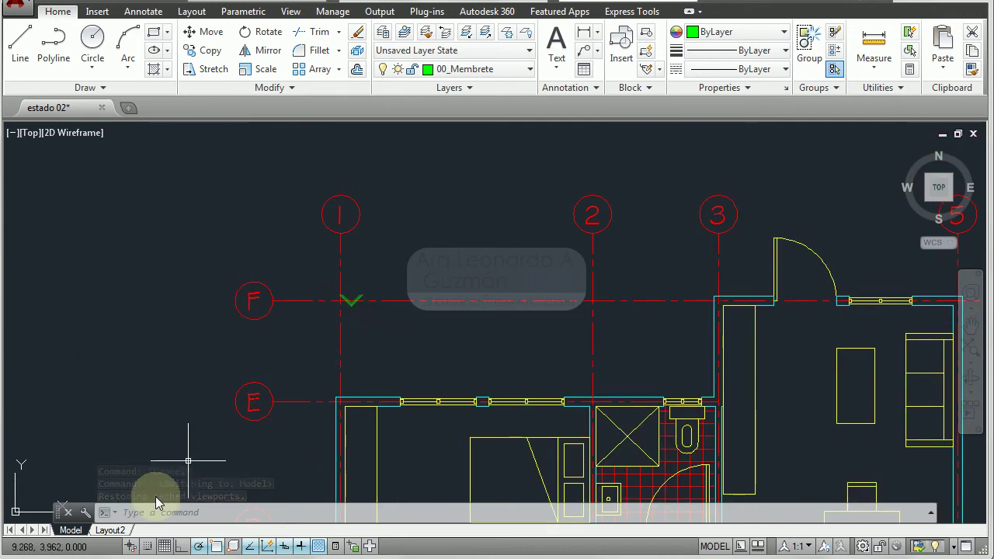
{"action": "left_click", "coordinate": [108, 531]}
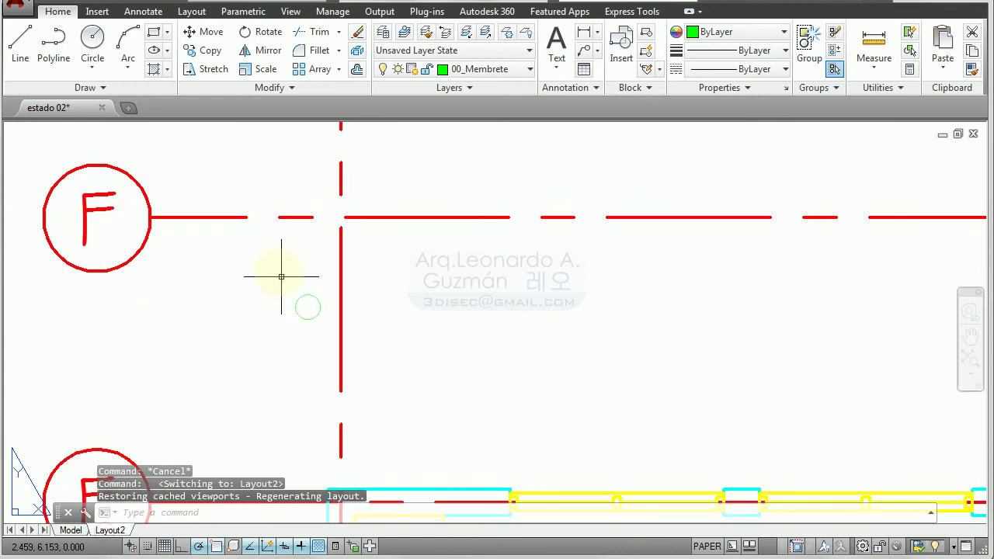
{"action": "scroll", "coordinate": [288, 244], "scroll_direction": "down", "scroll_amount": 5}
{"action": "scroll", "coordinate": [310, 231], "scroll_direction": "up", "scroll_amount": 3}
{"action": "scroll", "coordinate": [310, 223], "scroll_direction": "up", "scroll_amount": 2}
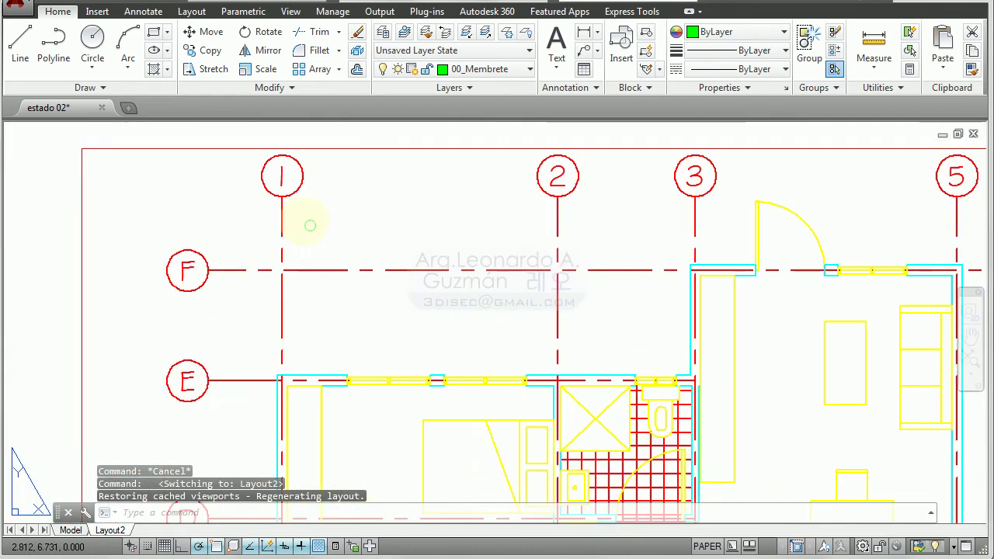
{"action": "scroll", "coordinate": [272, 262], "scroll_direction": "down", "scroll_amount": 2}
Step: Inside the Layout2 viewport, set PSLTSCALE to 0 and regenerate the drawing
{"action": "double_click", "coordinate": [311, 231]}
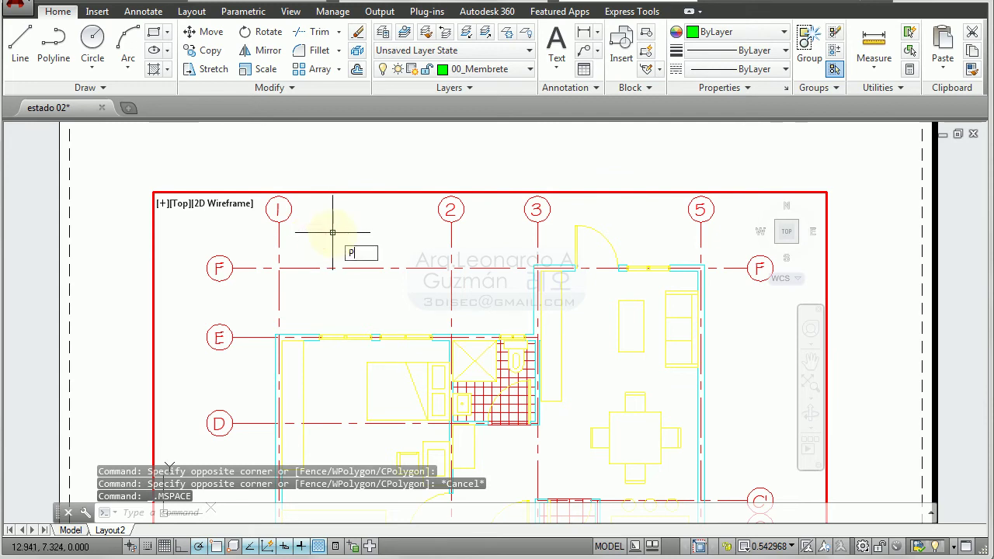
{"action": "type", "text": "SLTS"}
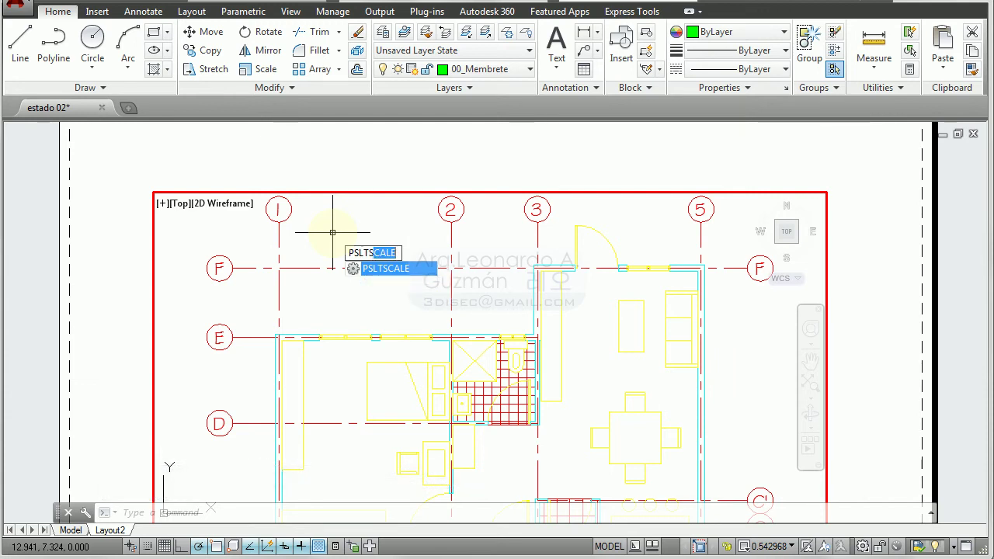
{"action": "key", "text": "Return"}
{"action": "type", "text": "0"}
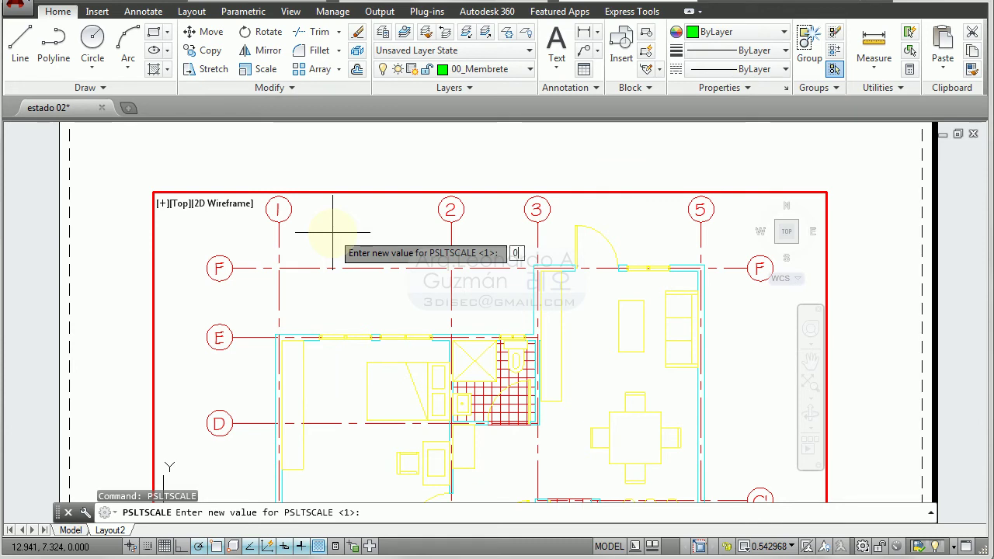
{"action": "key", "text": "Return"}
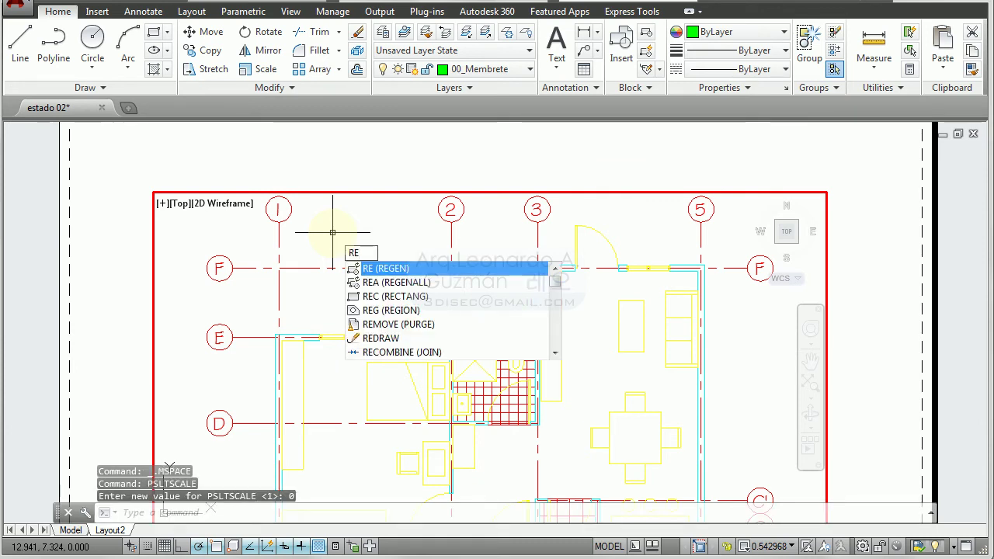
{"action": "key", "text": "Return"}
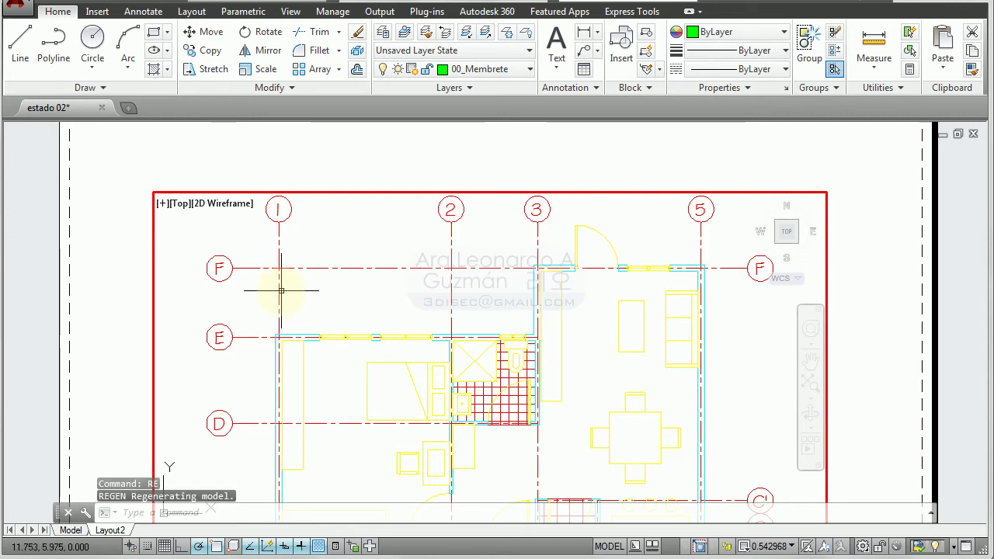
Step: Re-enter the viewport, bring grid bubbles 1, 2 and F into view, and return to Model
{"action": "double_click", "coordinate": [89, 271]}
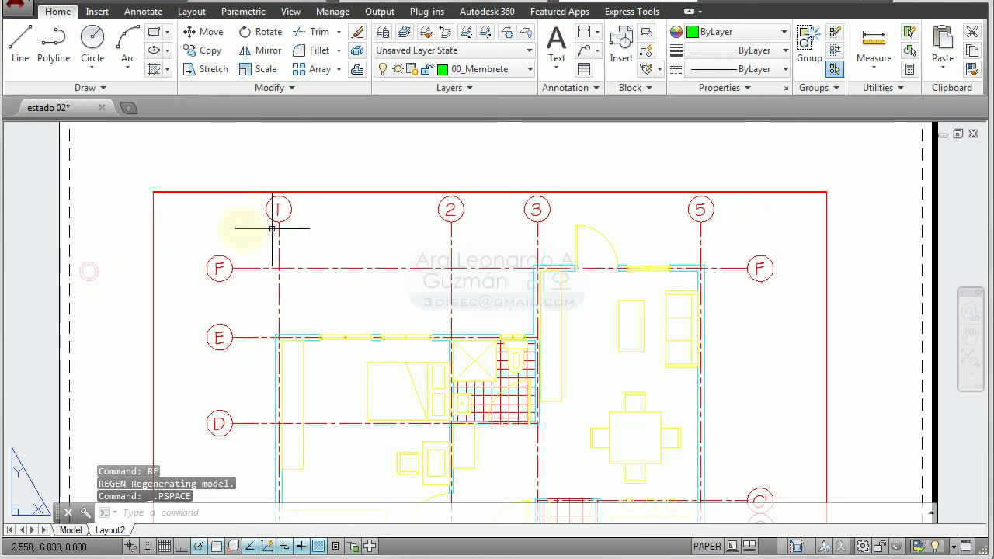
{"action": "double_click", "coordinate": [202, 232]}
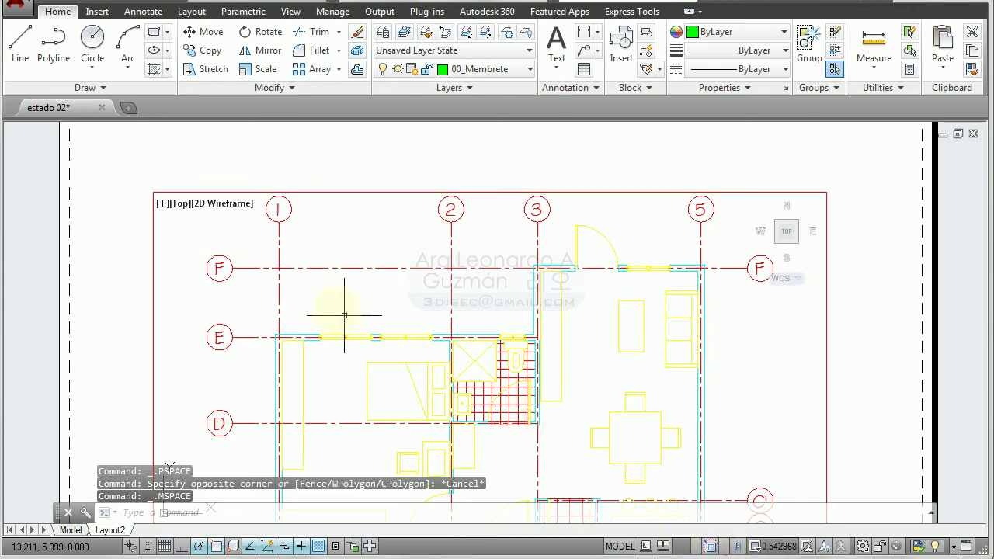
{"action": "scroll", "coordinate": [306, 277], "scroll_direction": "up", "scroll_amount": 4}
{"action": "scroll", "coordinate": [286, 259], "scroll_direction": "down", "scroll_amount": 3}
{"action": "middle_click_drag", "start_coordinate": [628, 377], "coordinate": [533, 333]}
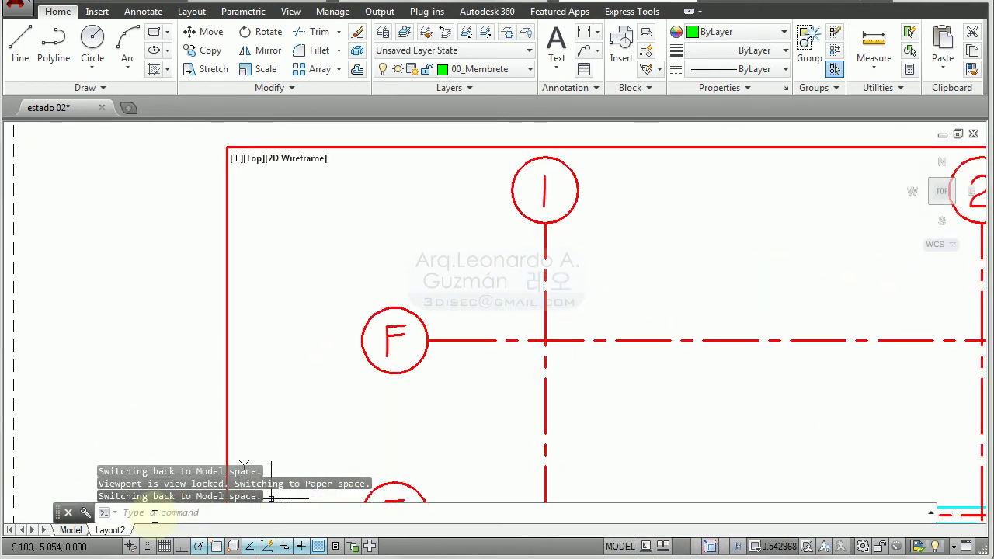
{"action": "left_click", "coordinate": [71, 530]}
Step: Set the linetype scale factor to 0.2 in model space around grid lines 1–3 and F
{"action": "scroll", "coordinate": [326, 288], "scroll_direction": "up", "scroll_amount": 2}
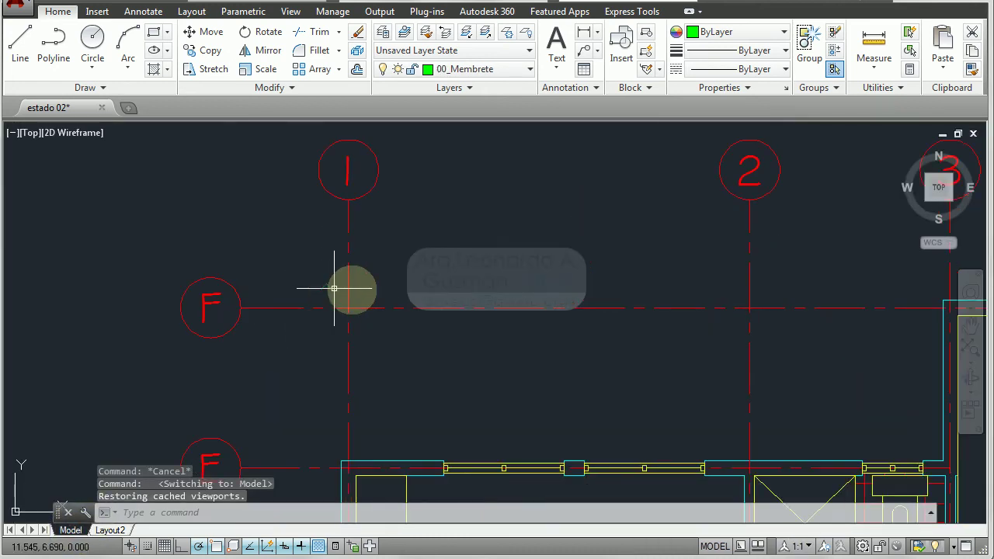
{"action": "middle_click_drag", "start_coordinate": [473, 286], "coordinate": [403, 292]}
{"action": "type", "text": "LTS"}
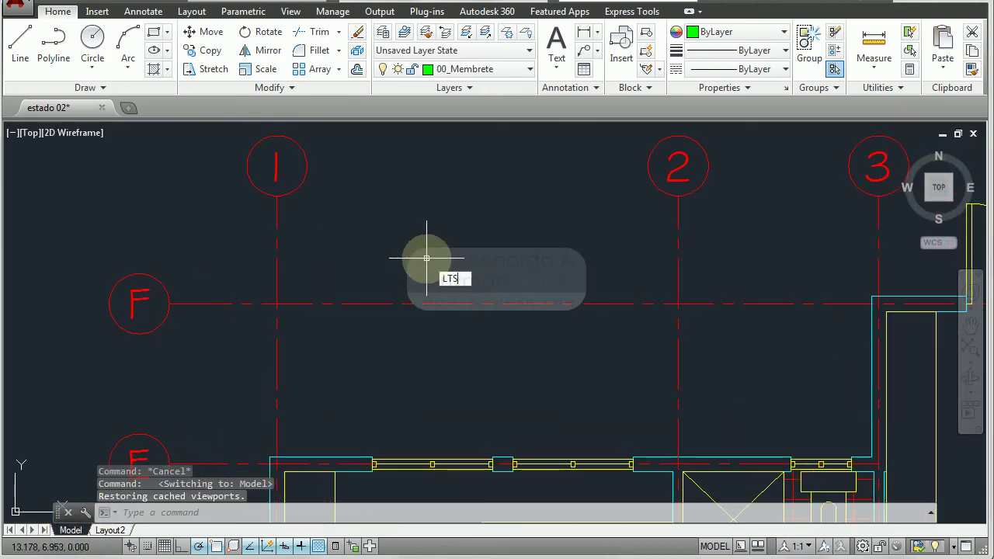
{"action": "key", "text": "Return"}
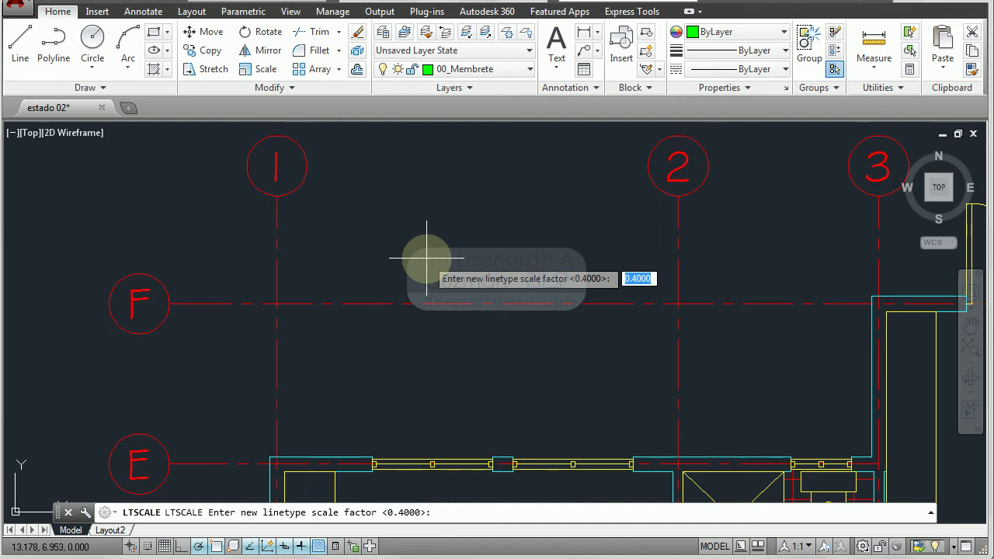
{"action": "type", "text": ".2"}
{"action": "key", "text": "Return"}
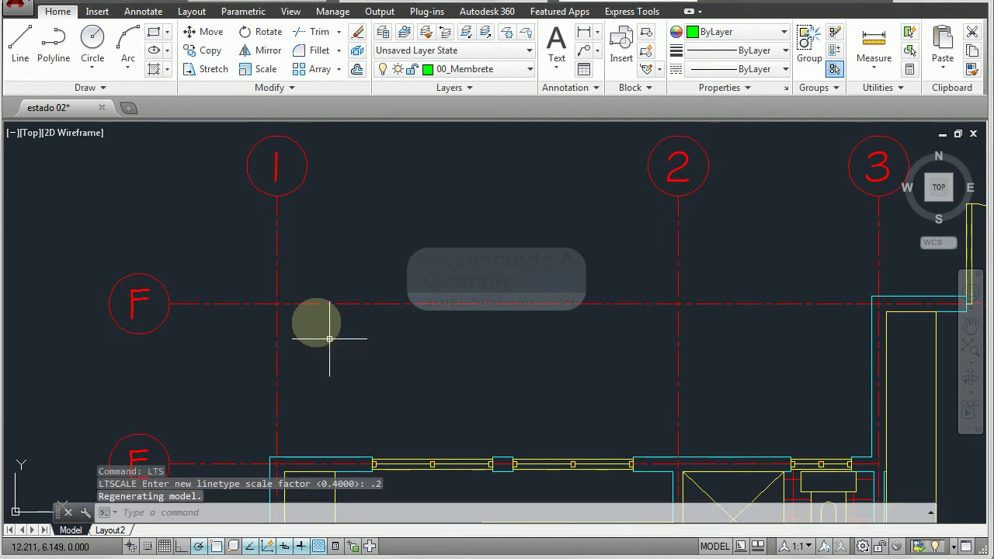
Step: In Layout2's viewport, set PSLTSCALE back to 1, then return to Model
{"action": "left_click", "coordinate": [101, 533]}
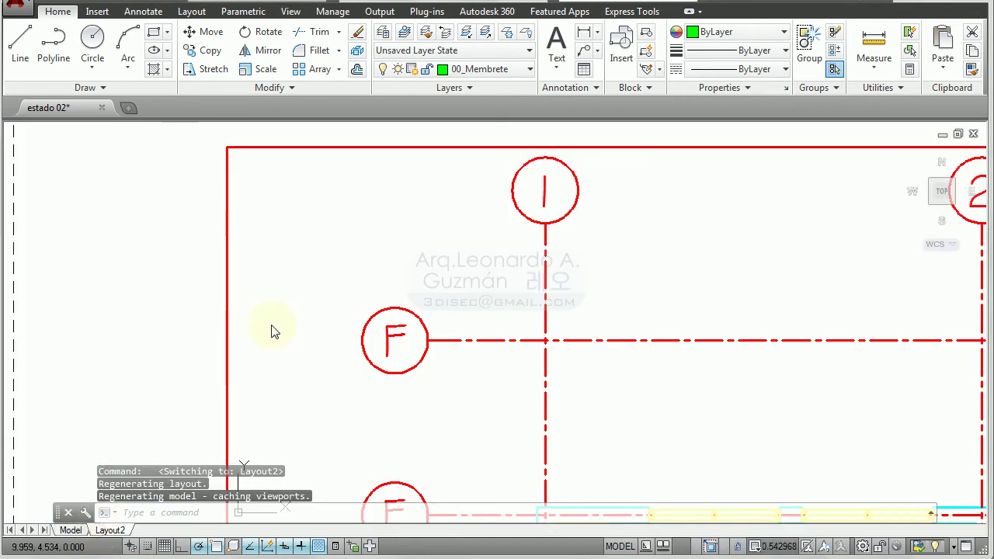
{"action": "double_click", "coordinate": [472, 229]}
{"action": "middle_click_drag", "start_coordinate": [504, 258], "coordinate": [378, 251]}
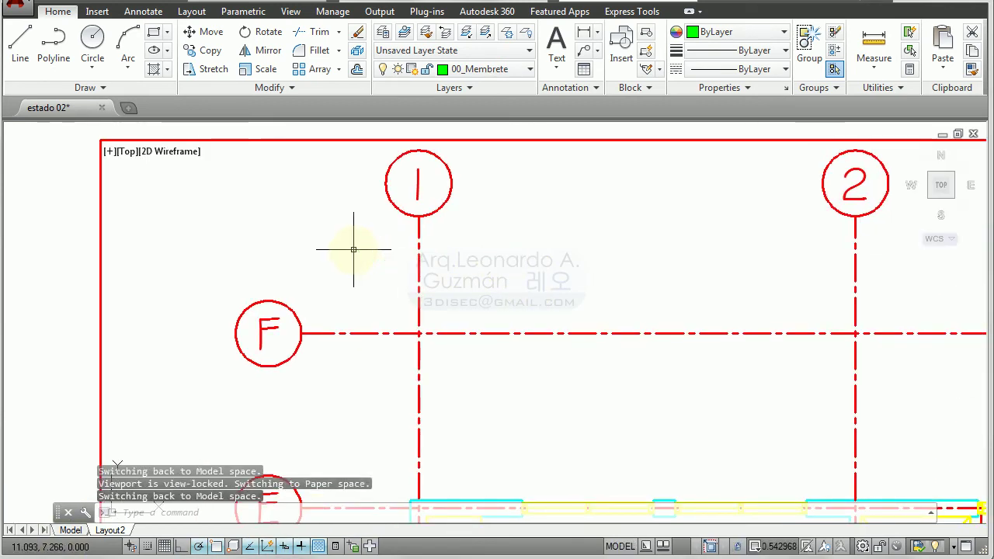
{"action": "type", "text": "P"}
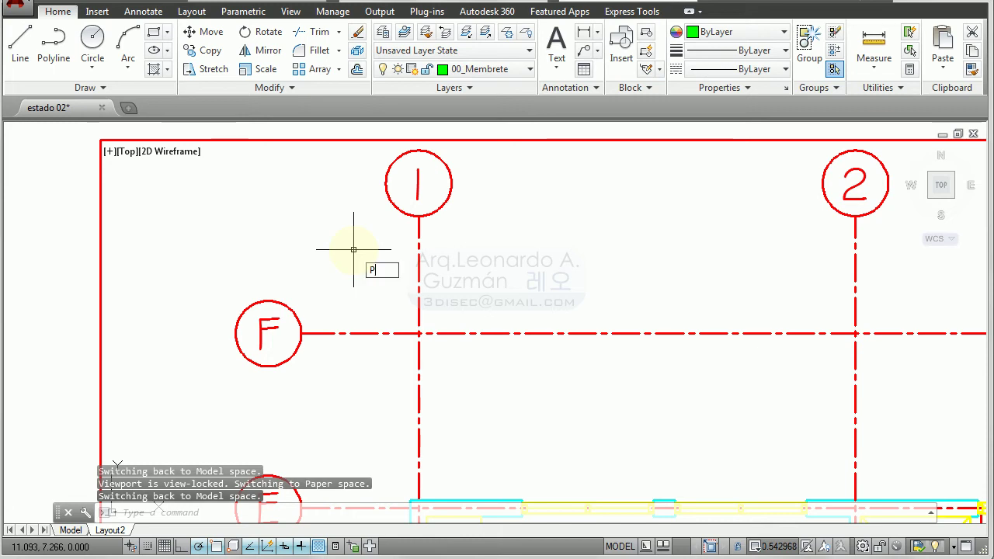
{"action": "type", "text": "SL"}
{"action": "key", "text": "Down"}
{"action": "key", "text": "Up"}
{"action": "key", "text": "Return"}
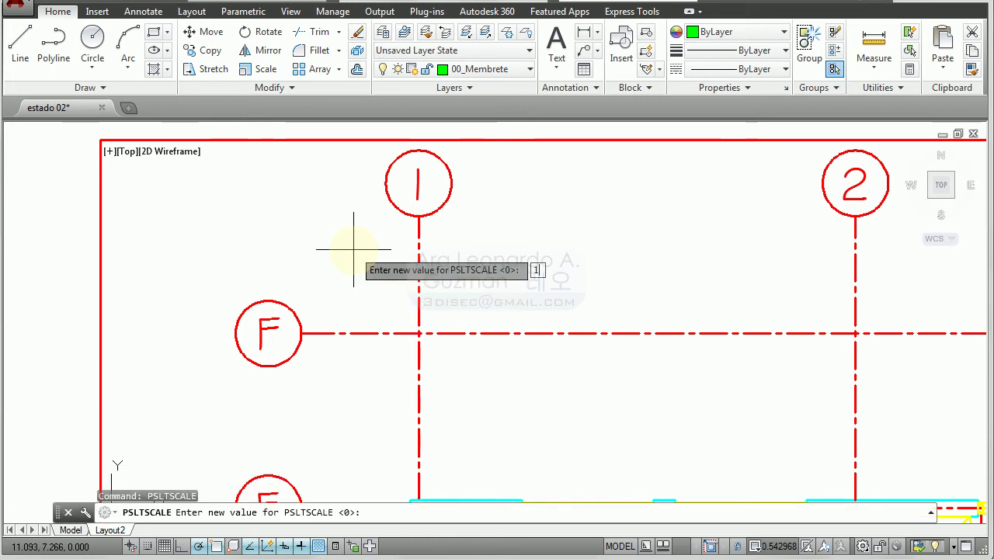
{"action": "key", "text": "Return"}
{"action": "key", "text": "Return"}
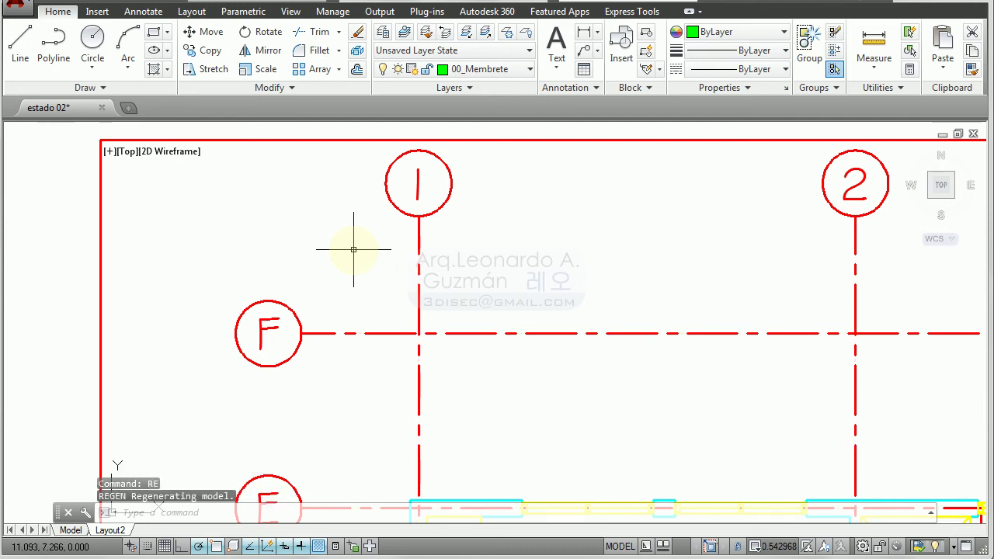
{"action": "left_click", "coordinate": [70, 529]}
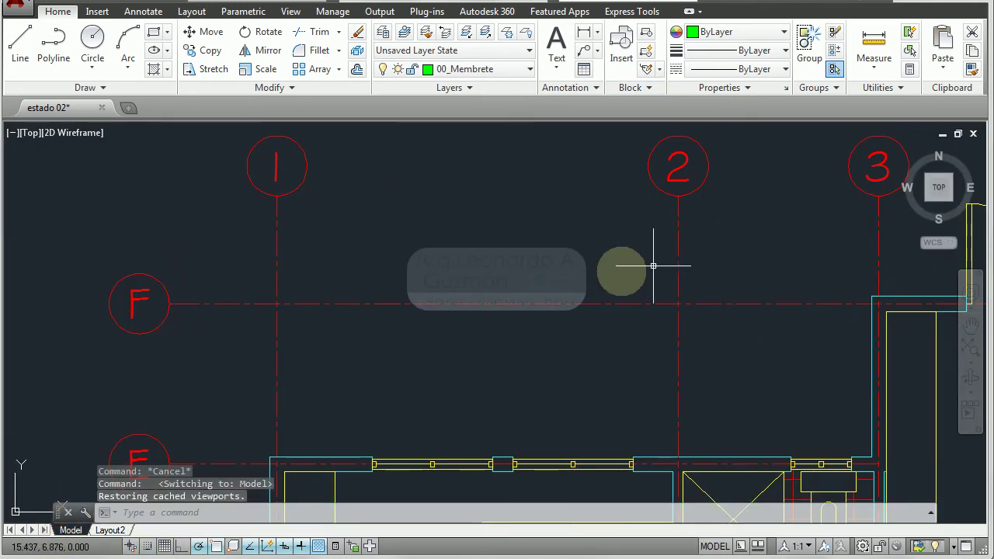
Step: On Layout2's viewport, set PSLTSCALE to 0
{"action": "scroll", "coordinate": [654, 267], "scroll_direction": "down", "scroll_amount": 6}
{"action": "scroll", "coordinate": [322, 298], "scroll_direction": "up", "scroll_amount": 4}
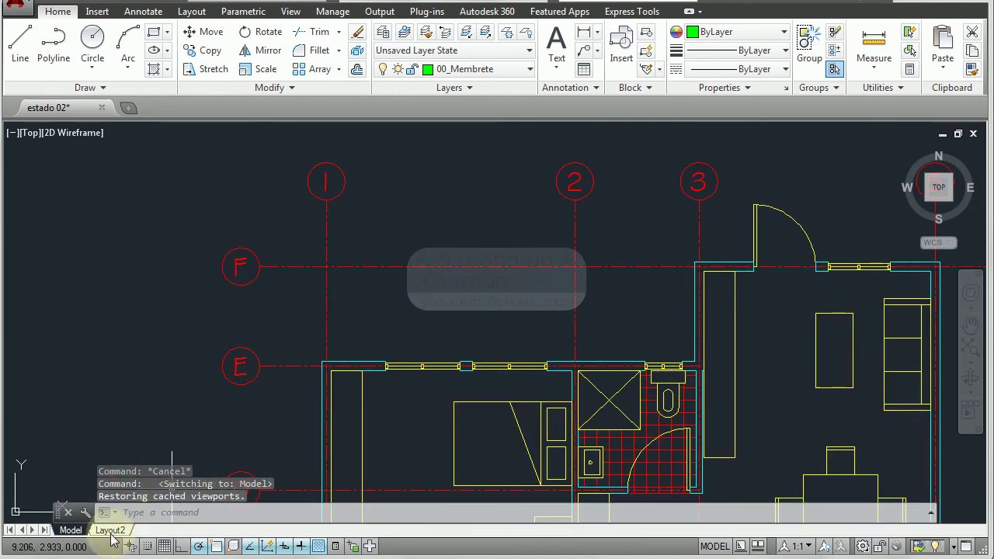
{"action": "left_click", "coordinate": [110, 530]}
{"action": "scroll", "coordinate": [330, 278], "scroll_direction": "down", "scroll_amount": 5}
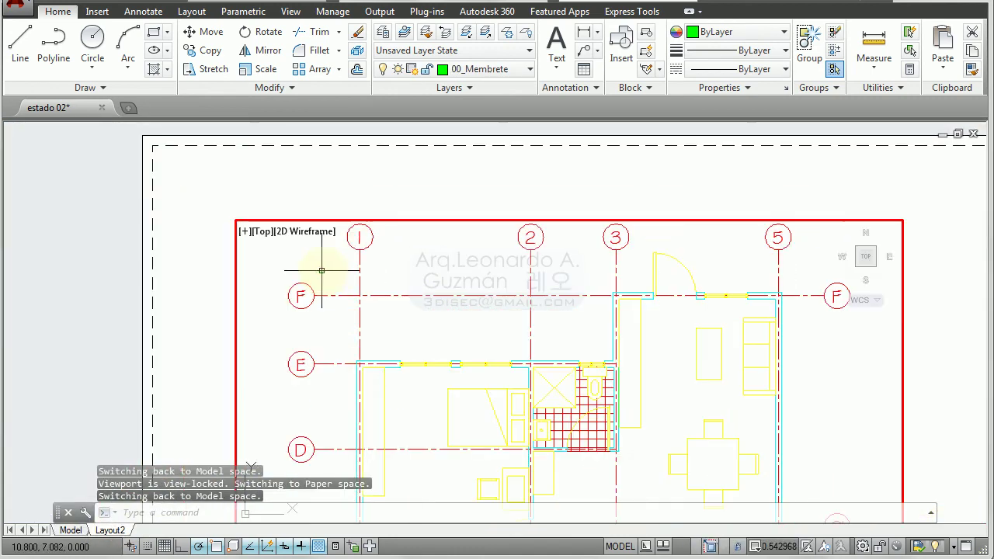
{"action": "scroll", "coordinate": [347, 283], "scroll_direction": "up", "scroll_amount": 4}
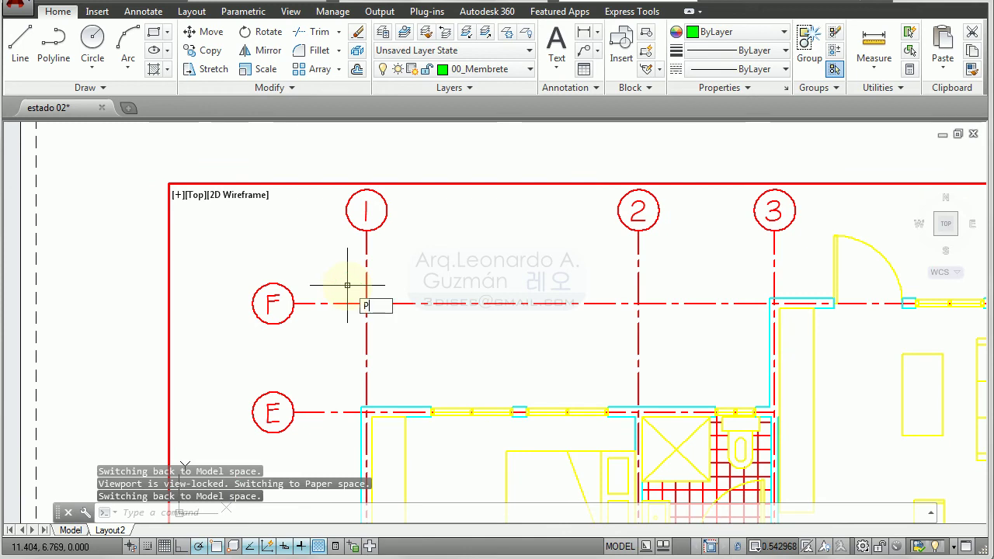
{"action": "type", "text": "PS"}
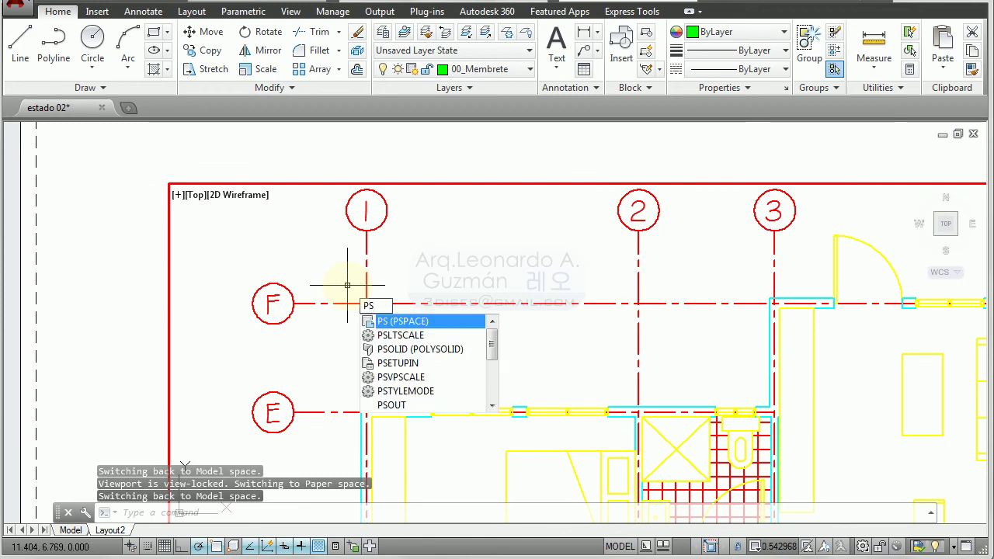
{"action": "key", "text": "Down"}
{"action": "key", "text": "Return"}
{"action": "type", "text": "0"}
{"action": "key", "text": "Return"}
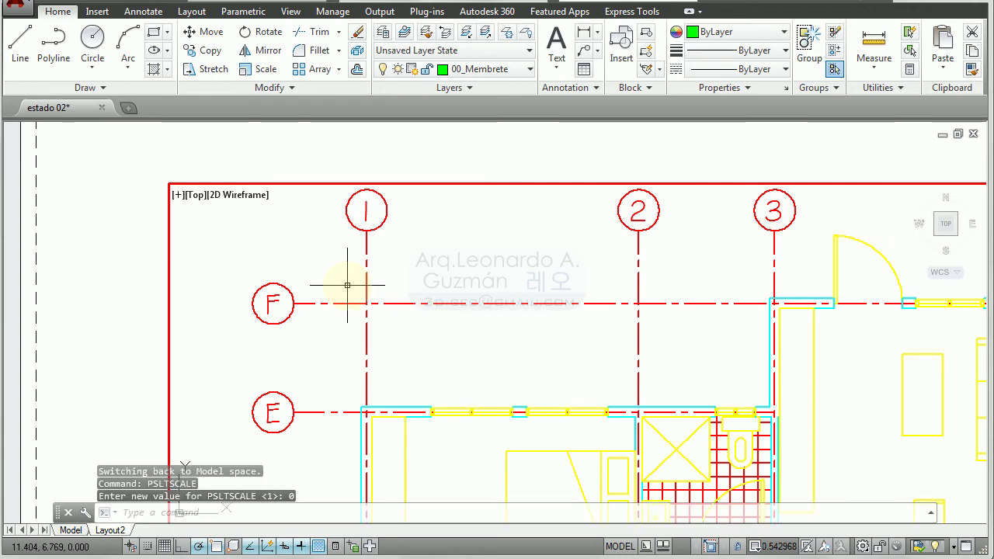
Step: Run REGEN and REGENALL, then leave the viewport for paper space
{"action": "key", "text": "Return"}
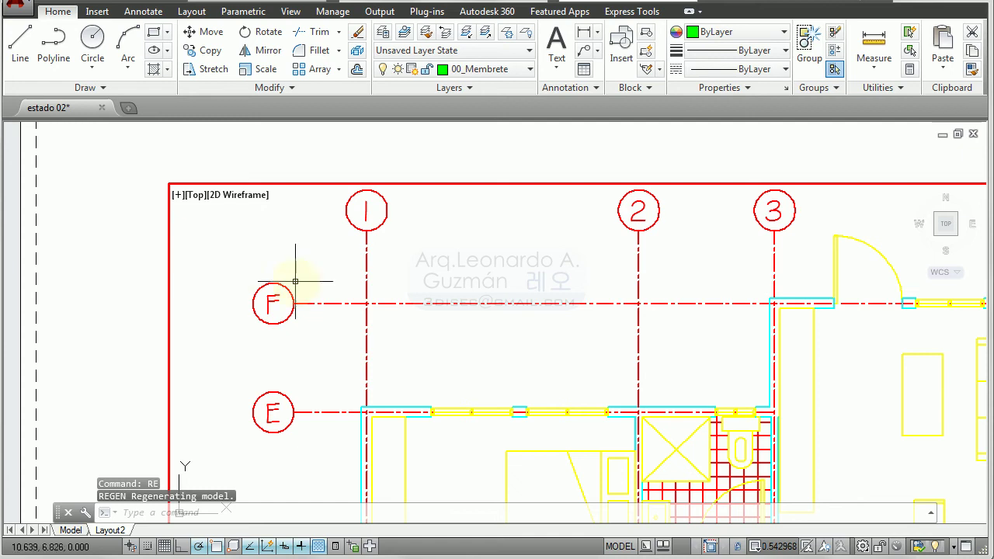
{"action": "type", "text": "REG"}
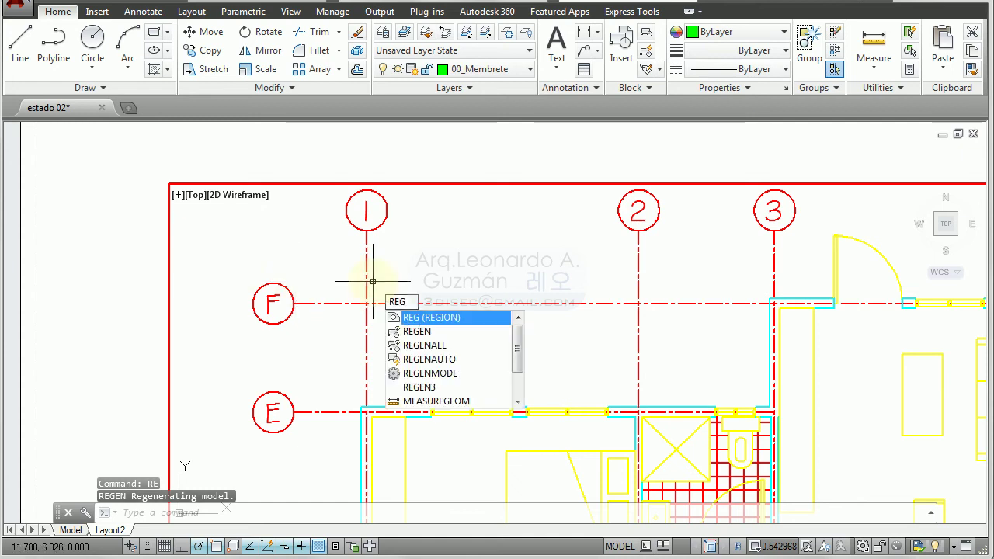
{"action": "left_click", "coordinate": [458, 347]}
{"action": "double_click", "coordinate": [113, 231]}
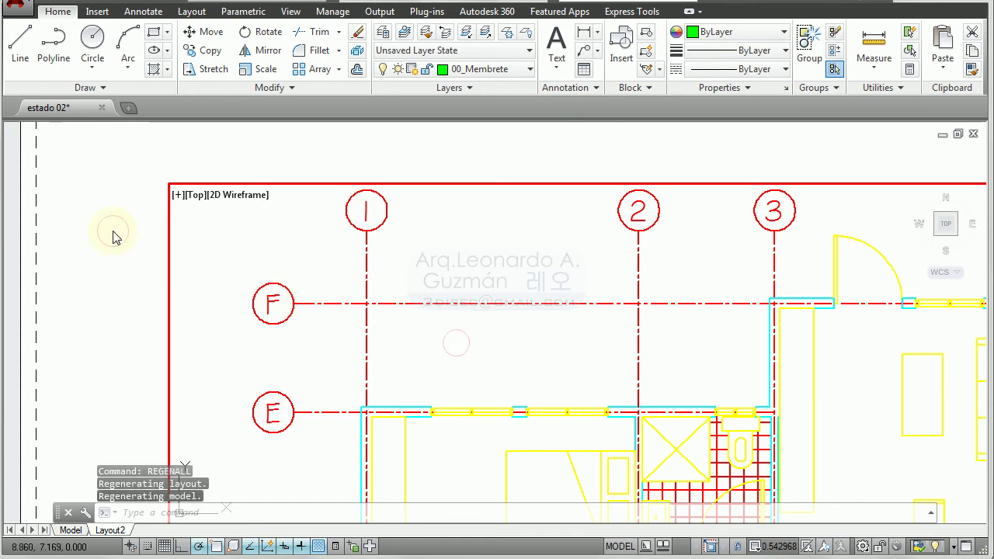
{"action": "scroll", "coordinate": [458, 280], "scroll_direction": "up", "scroll_amount": 3}
{"action": "scroll", "coordinate": [458, 279], "scroll_direction": "up", "scroll_amount": 2}
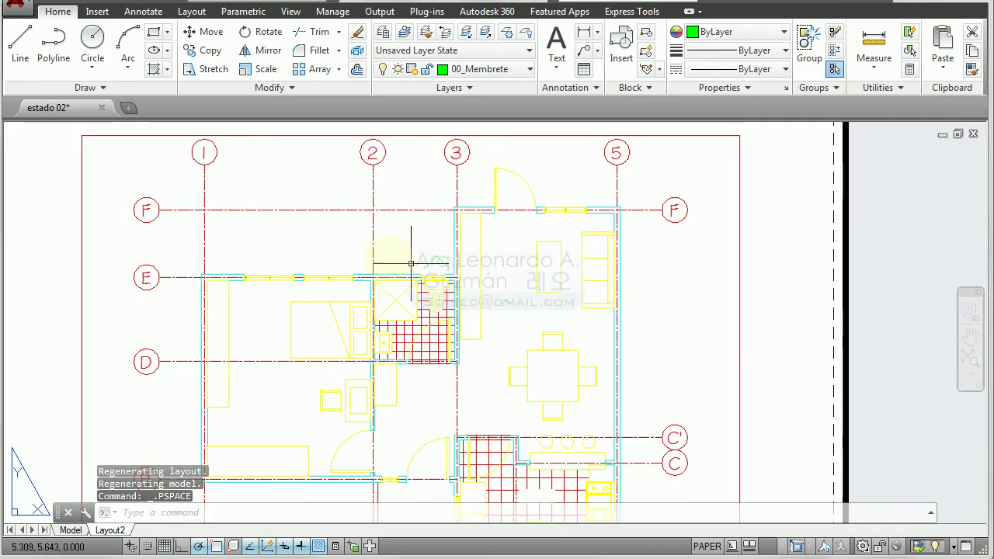
{"action": "scroll", "coordinate": [277, 214], "scroll_direction": "up", "scroll_amount": 2}
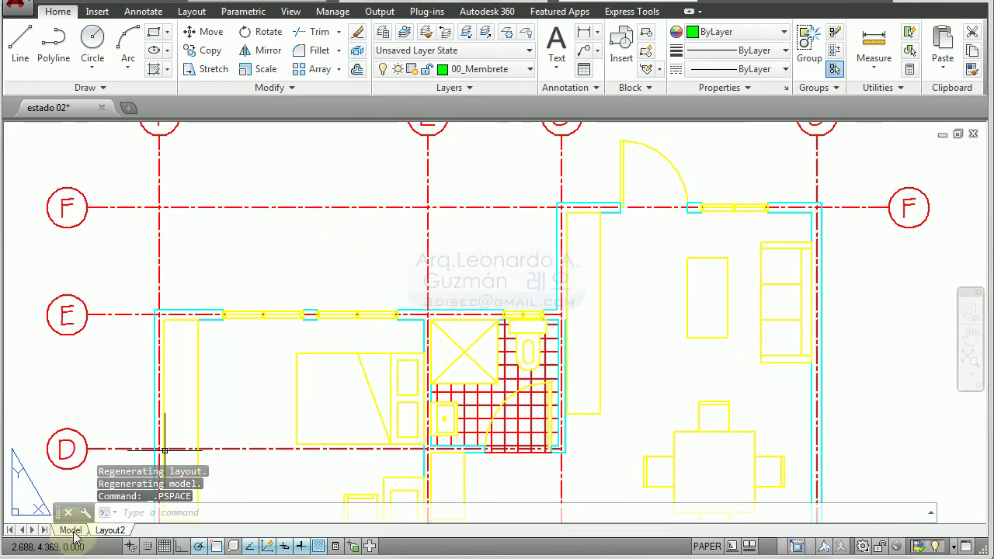
{"action": "left_click", "coordinate": [71, 531]}
{"action": "scroll", "coordinate": [247, 254], "scroll_direction": "down", "scroll_amount": 5}
{"action": "scroll", "coordinate": [251, 288], "scroll_direction": "up", "scroll_amount": 2}
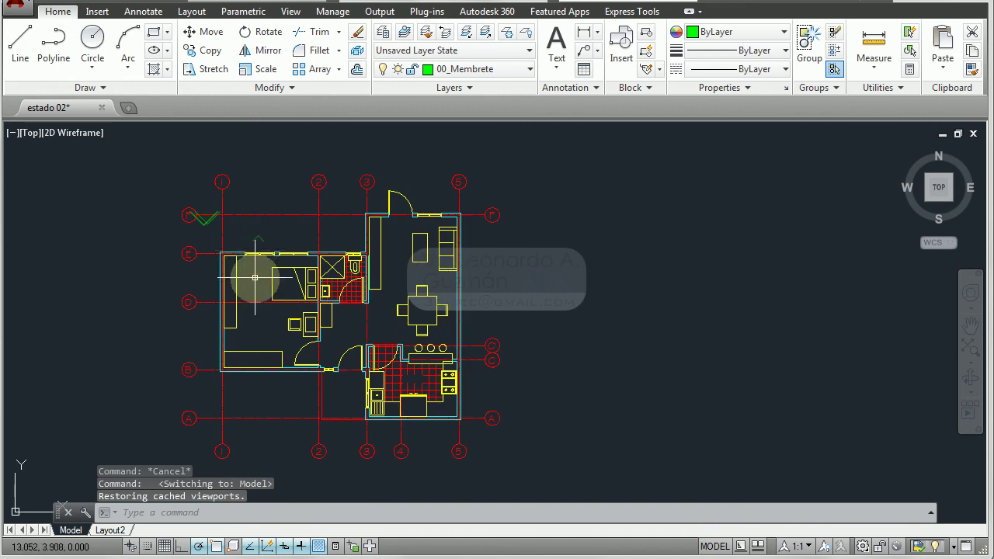
{"action": "left_click", "coordinate": [110, 531]}
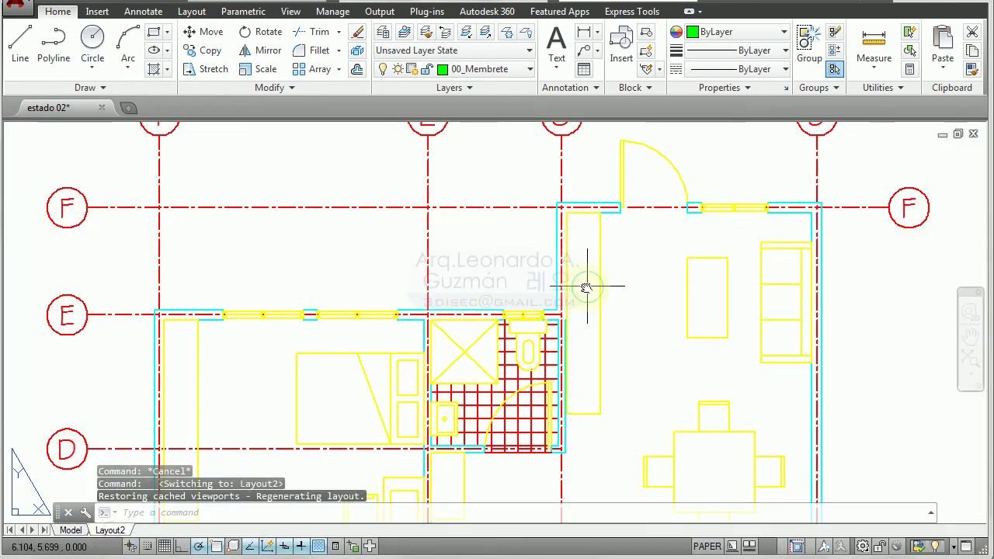
{"action": "scroll", "coordinate": [583, 284], "scroll_direction": "down", "scroll_amount": 5}
{"action": "scroll", "coordinate": [516, 357], "scroll_direction": "up", "scroll_amount": 5}
{"action": "middle_click_drag", "start_coordinate": [601, 408], "coordinate": [575, 260]}
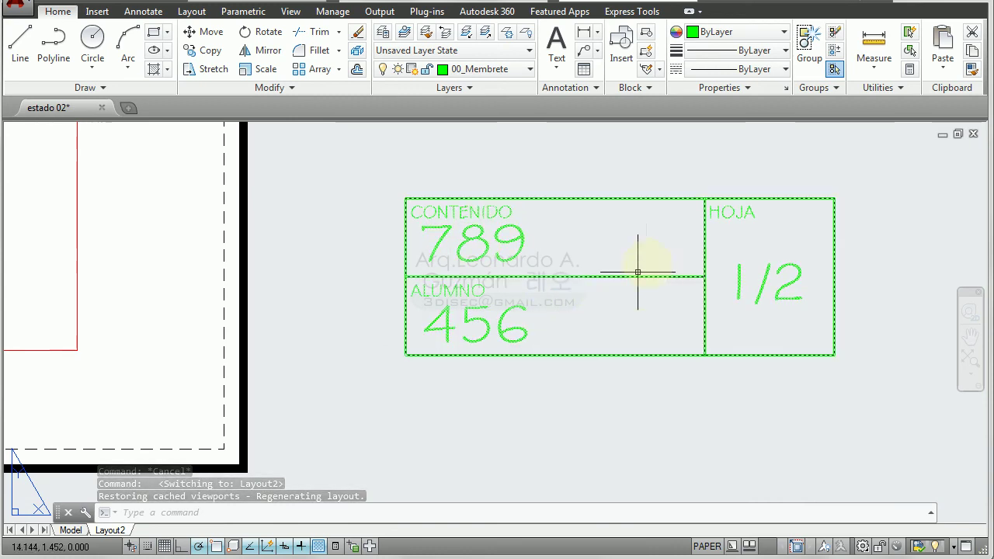
{"action": "middle_click_drag", "start_coordinate": [639, 271], "coordinate": [550, 306]}
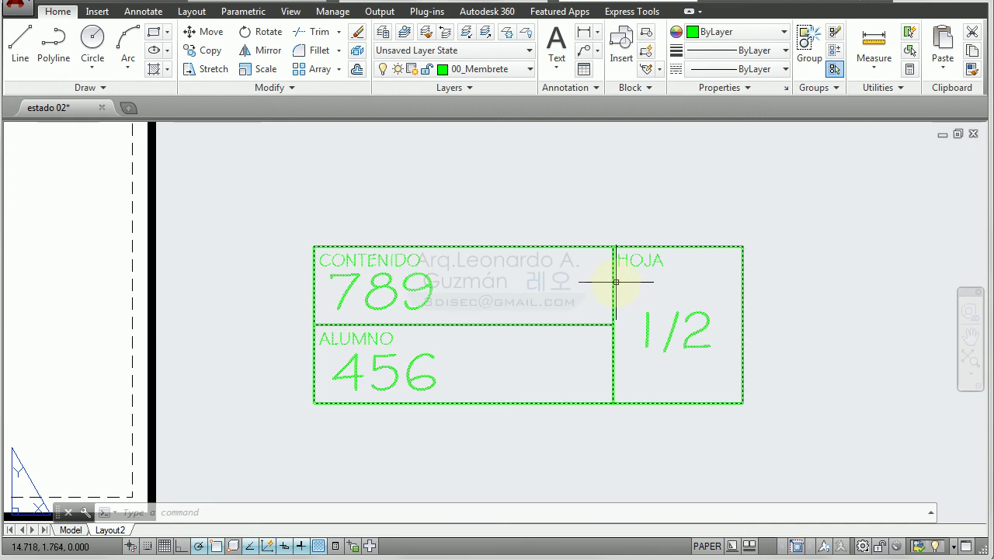
{"action": "middle_click_drag", "start_coordinate": [535, 234], "coordinate": [534, 238]}
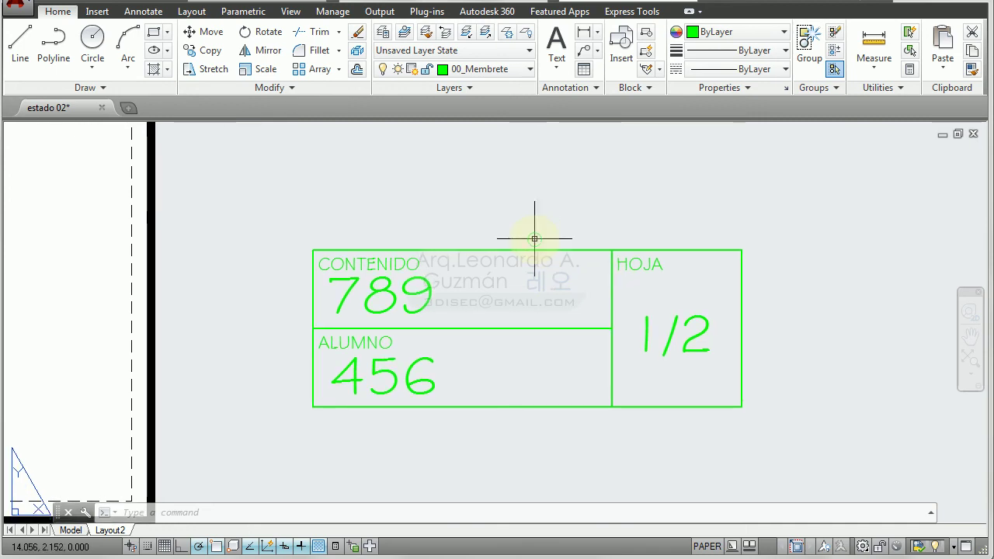
{"action": "middle_click_drag", "start_coordinate": [500, 200], "coordinate": [517, 226]}
{"action": "type", "text": "RENA"}
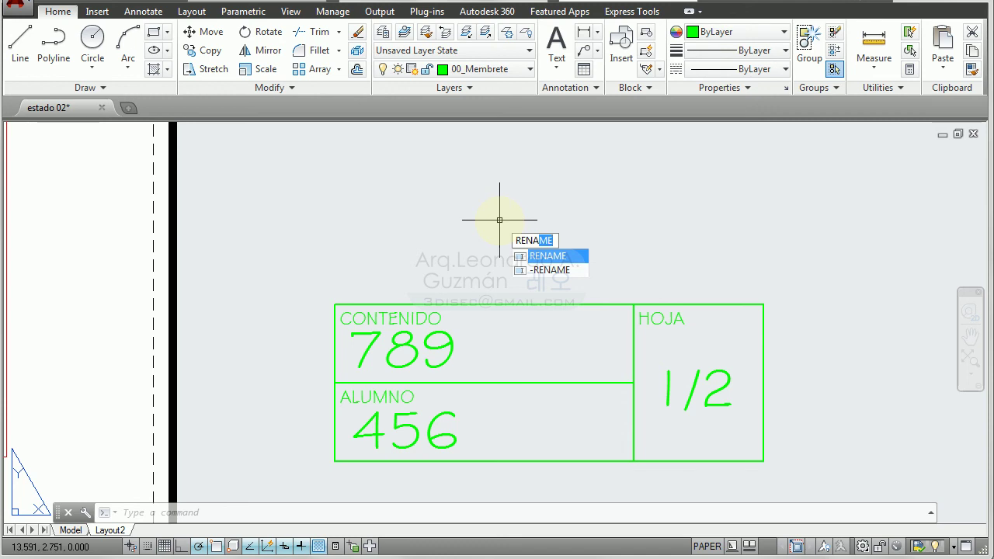
Step: Rename the membret block to 01 MEMBRETE using the Rename dialog's Blocks list
{"action": "key", "text": "Return"}
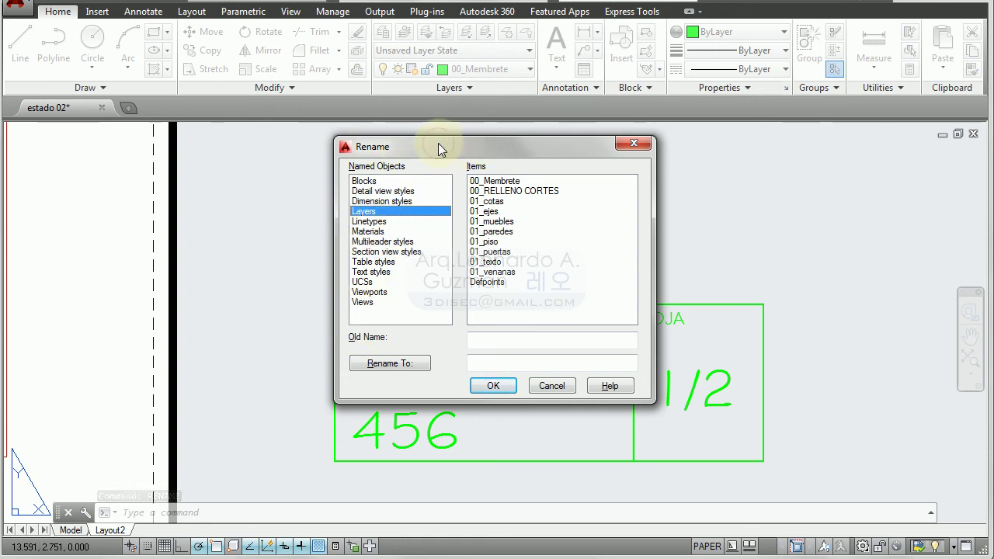
{"action": "left_click_drag", "start_coordinate": [438, 143], "coordinate": [374, 155]}
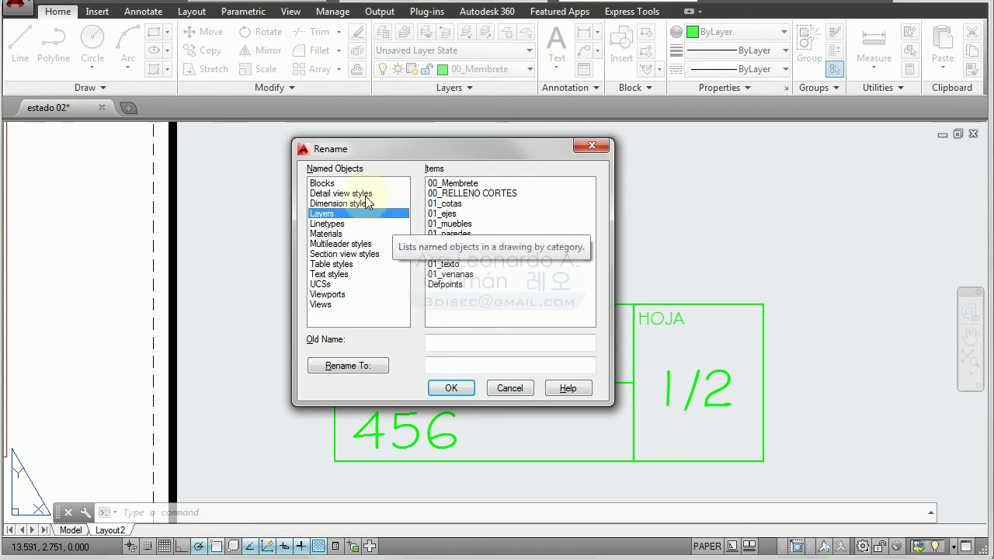
{"action": "left_click", "coordinate": [323, 184]}
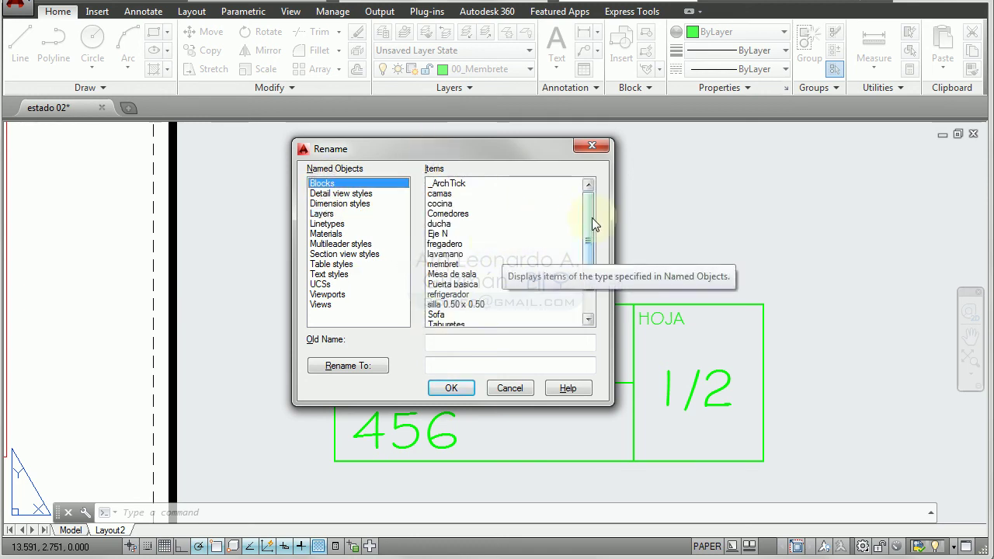
{"action": "left_click_drag", "start_coordinate": [590, 216], "coordinate": [593, 253]}
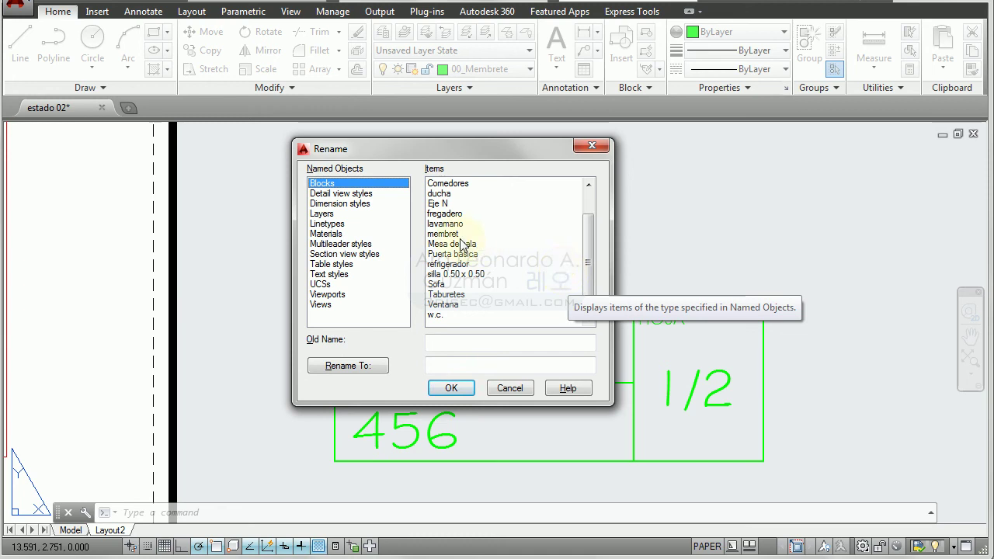
{"action": "left_click", "coordinate": [446, 234]}
{"action": "left_click", "coordinate": [444, 365]}
{"action": "type", "text": "01 MEMBRETE"}
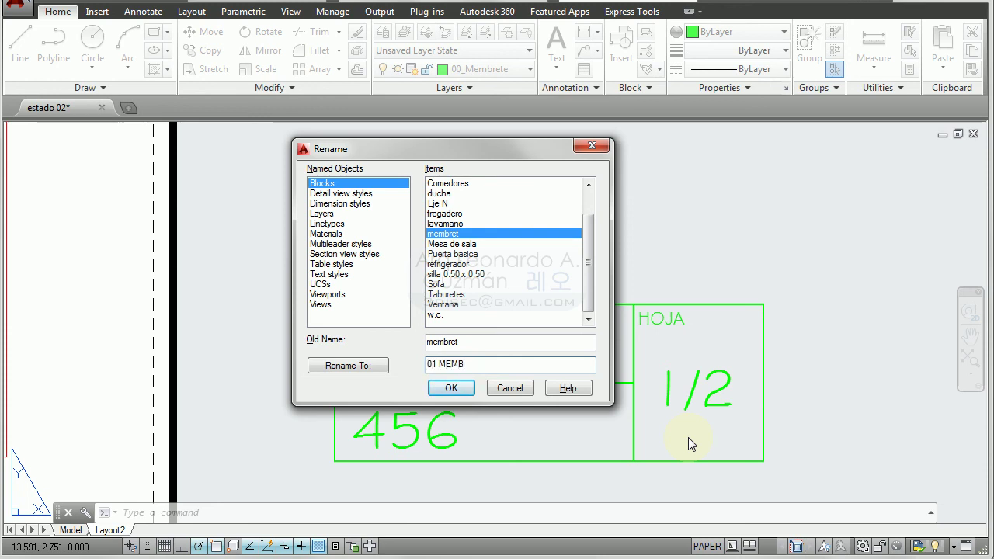
{"action": "left_click", "coordinate": [449, 387]}
{"action": "key", "text": "Escape"}
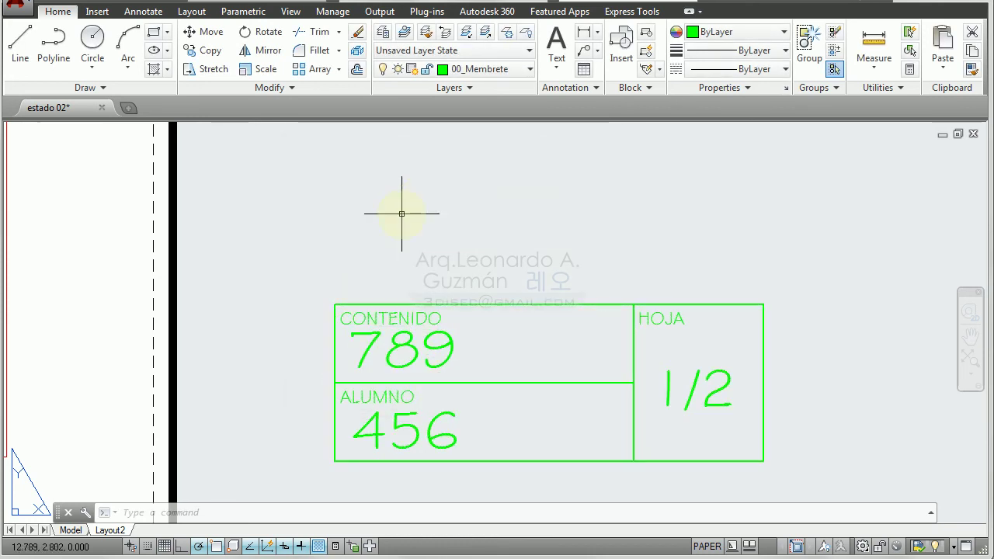
{"action": "left_click", "coordinate": [621, 62]}
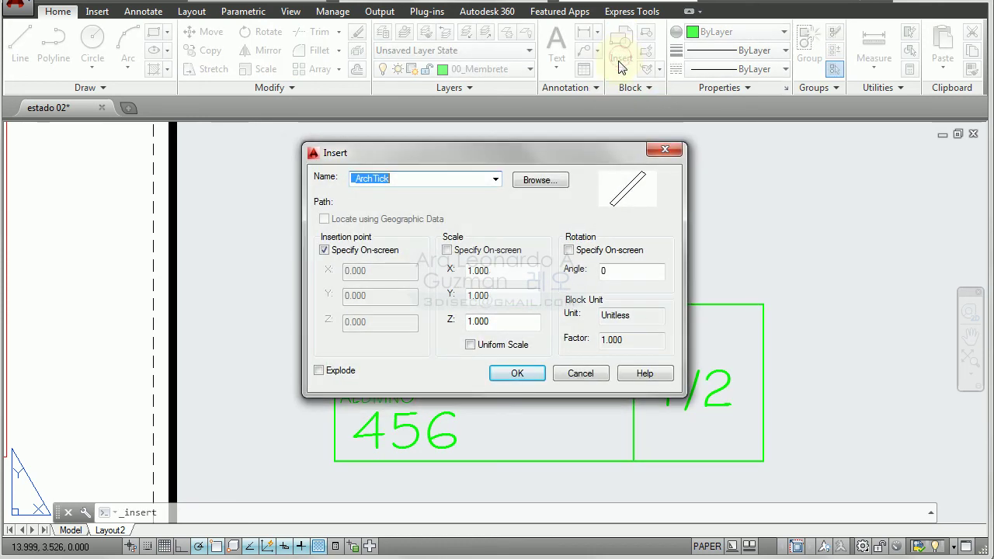
Step: Confirm 01 MEMBRETE in the Insert list, then close estado 02.dwg, saving changes
{"action": "left_click", "coordinate": [494, 180]}
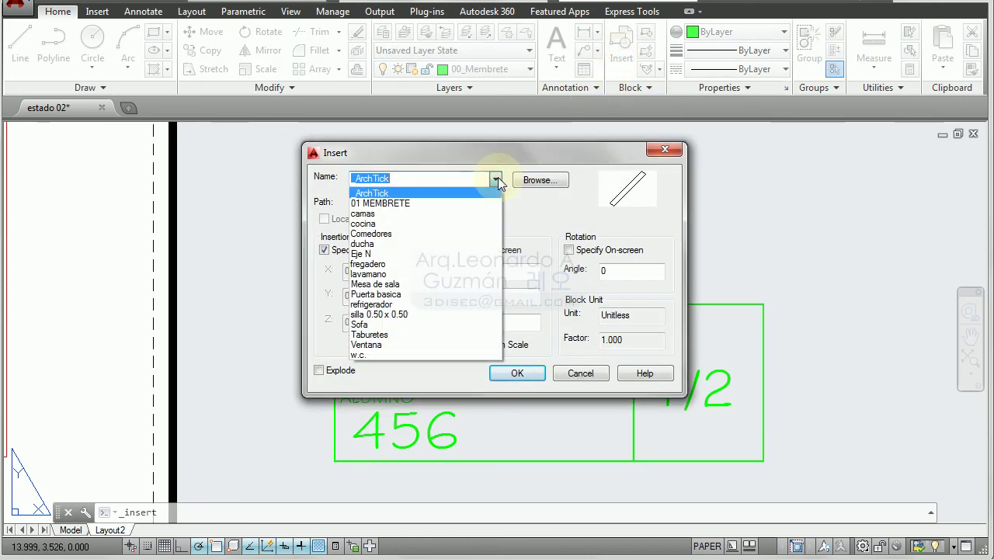
{"action": "left_click", "coordinate": [425, 203]}
{"action": "left_click", "coordinate": [579, 374]}
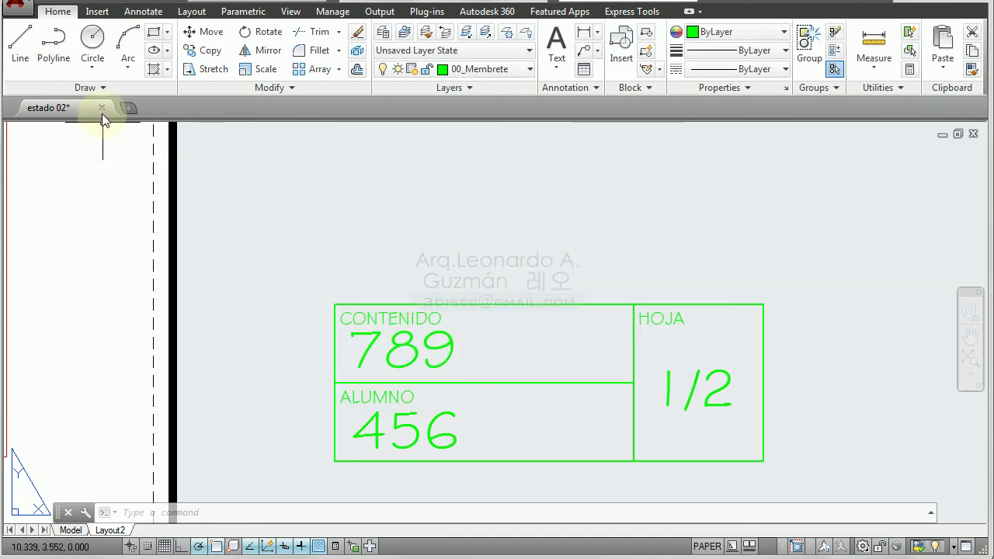
{"action": "left_click", "coordinate": [102, 108]}
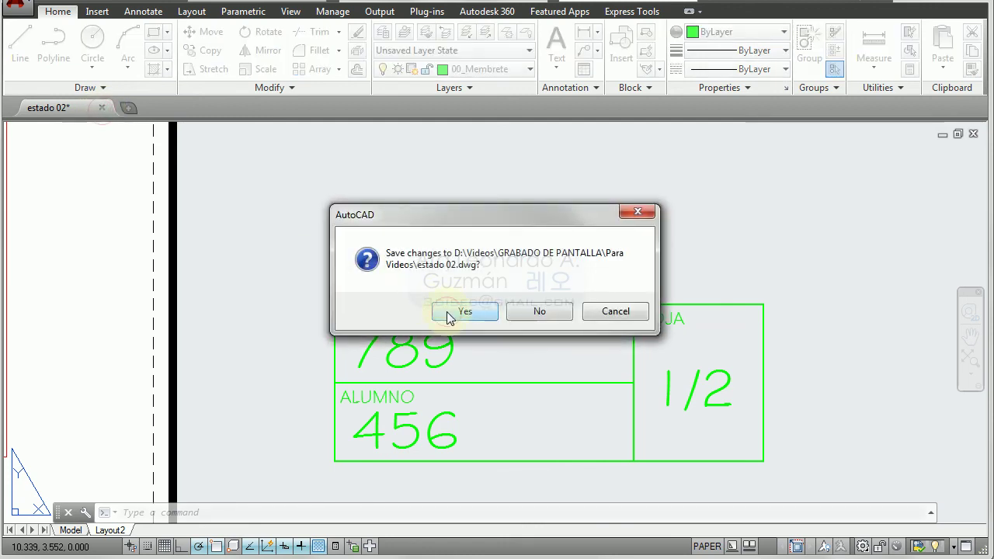
{"action": "left_click", "coordinate": [443, 312]}
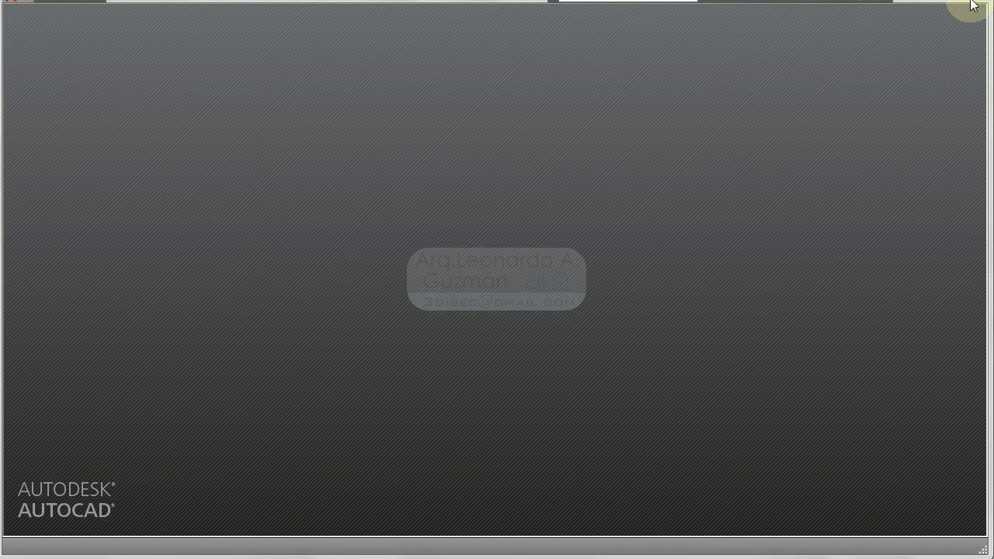